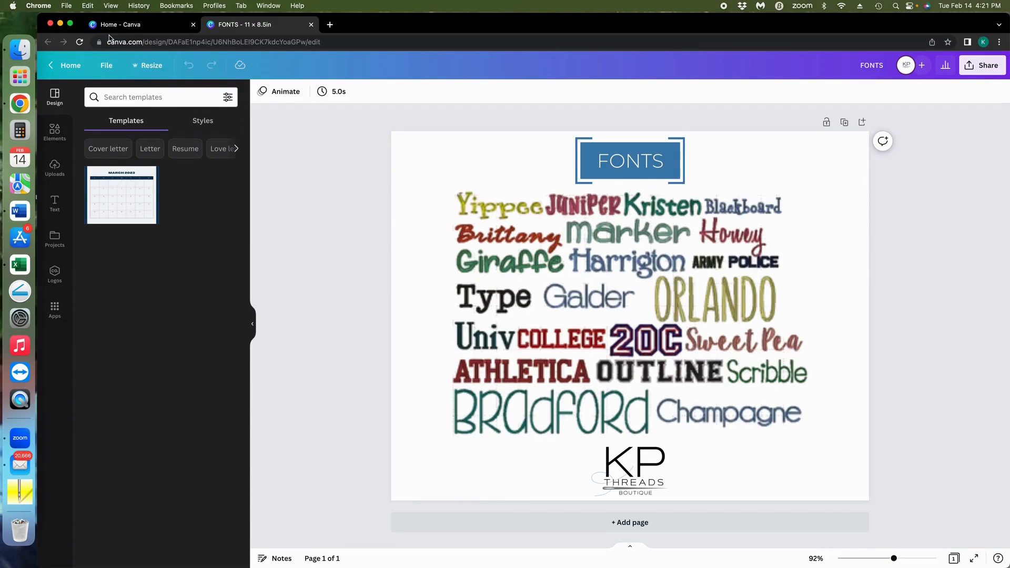
- Switch to Embrilliance, show the hoop outline on the untitled page and hide it again
left_click(25, 497)
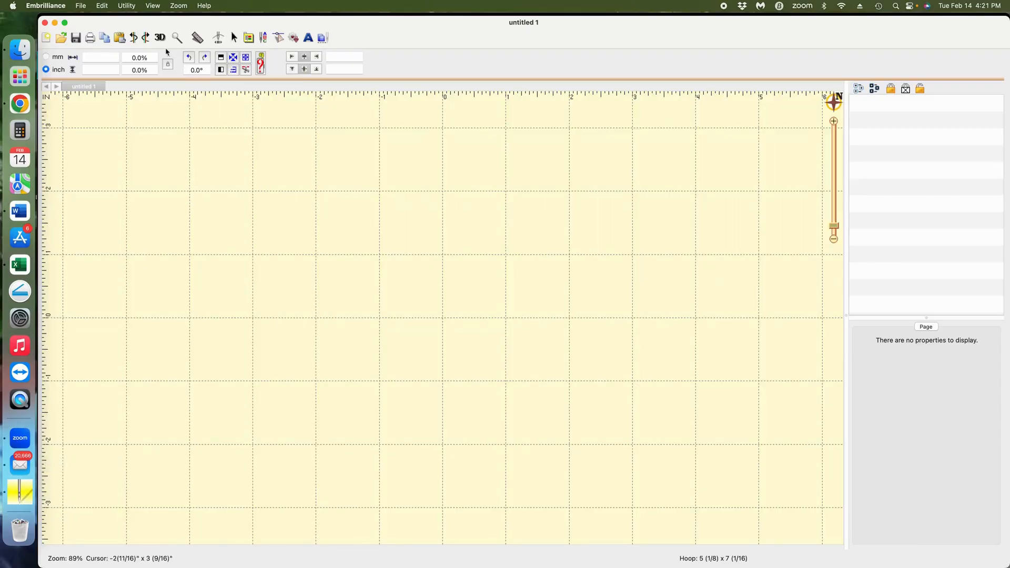
left_click(153, 6)
left_click(174, 98)
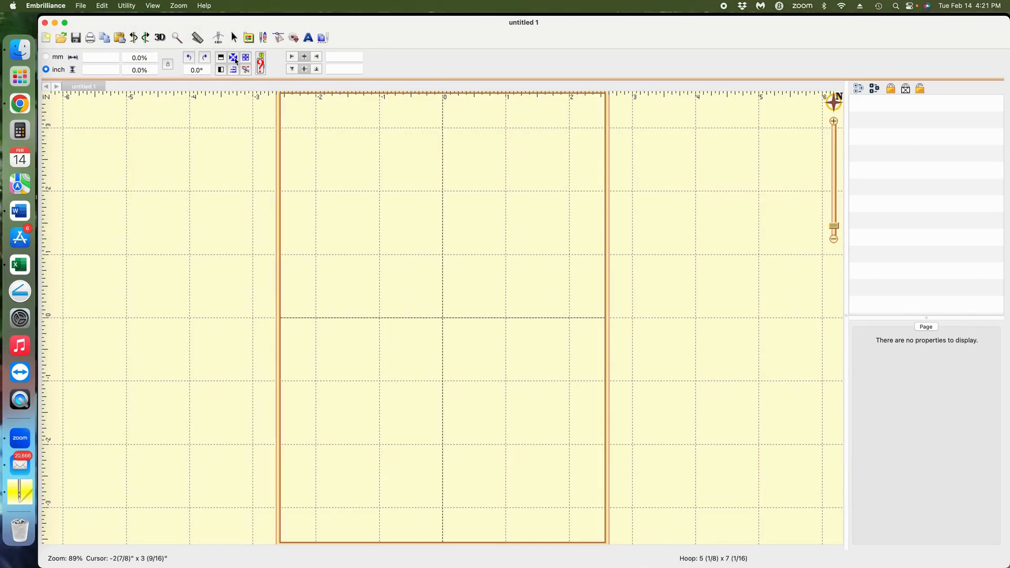
left_click(151, 6)
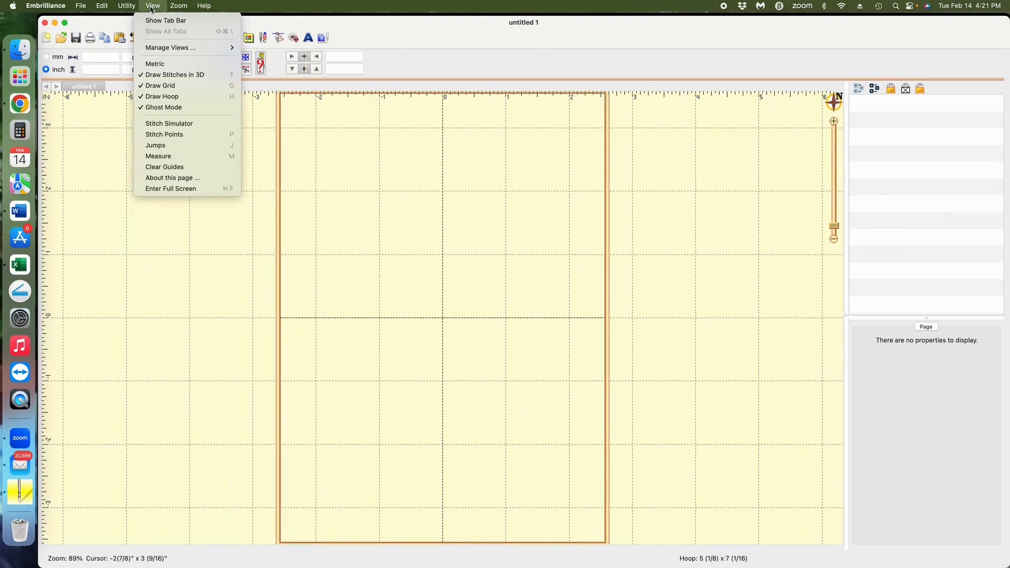
left_click(189, 102)
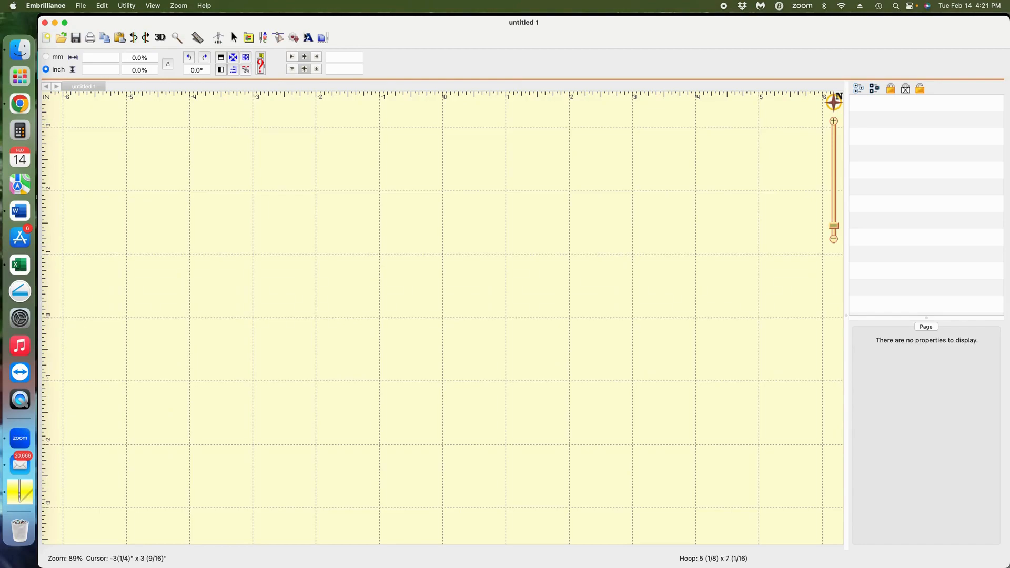
- Add a lettering object to the page in the Champagne Limousine 1.00 inch font
left_click(308, 38)
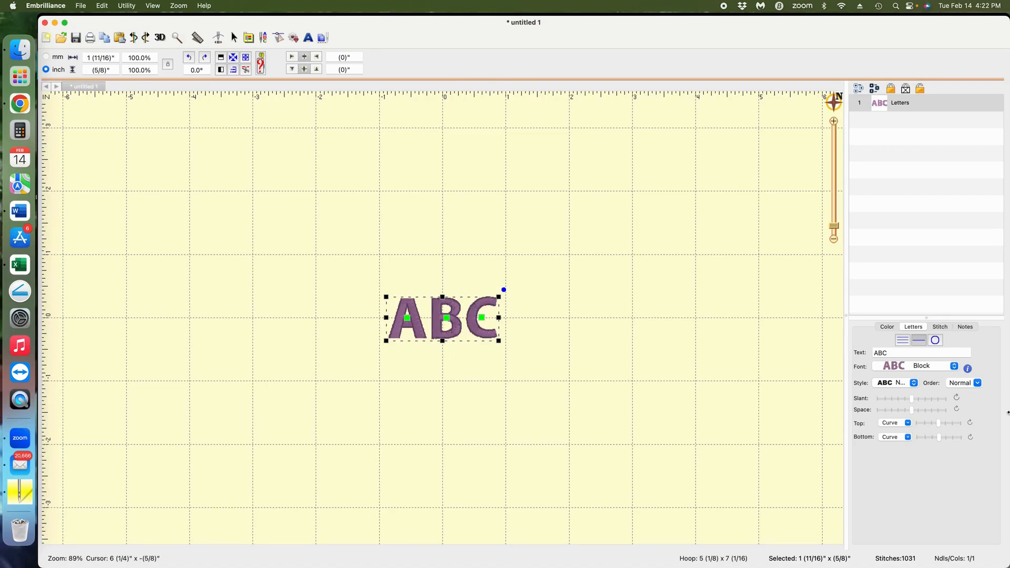
left_click(954, 367)
scroll(954, 368, "down", 10)
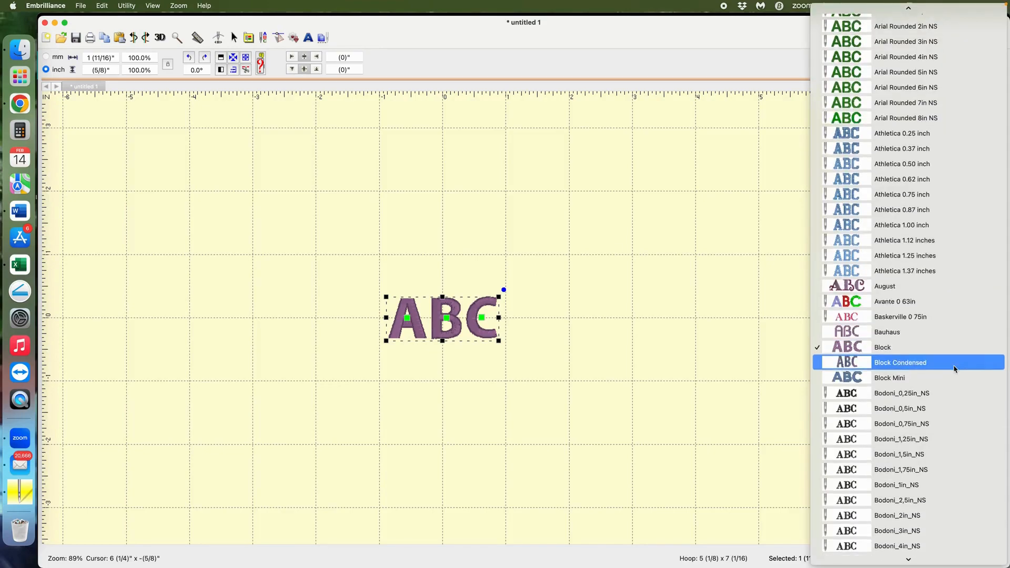
scroll(955, 368, "down", 3)
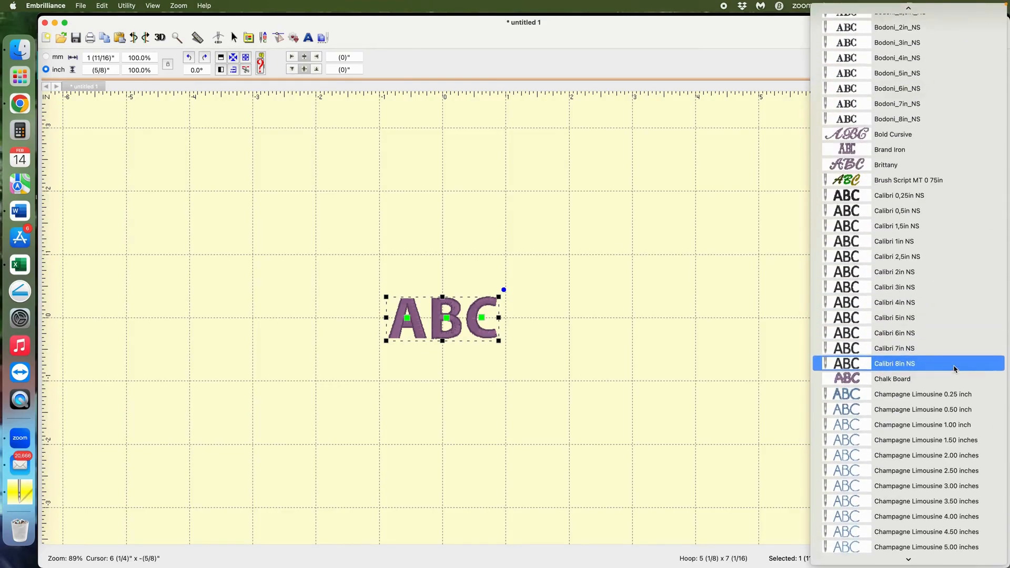
left_click(956, 425)
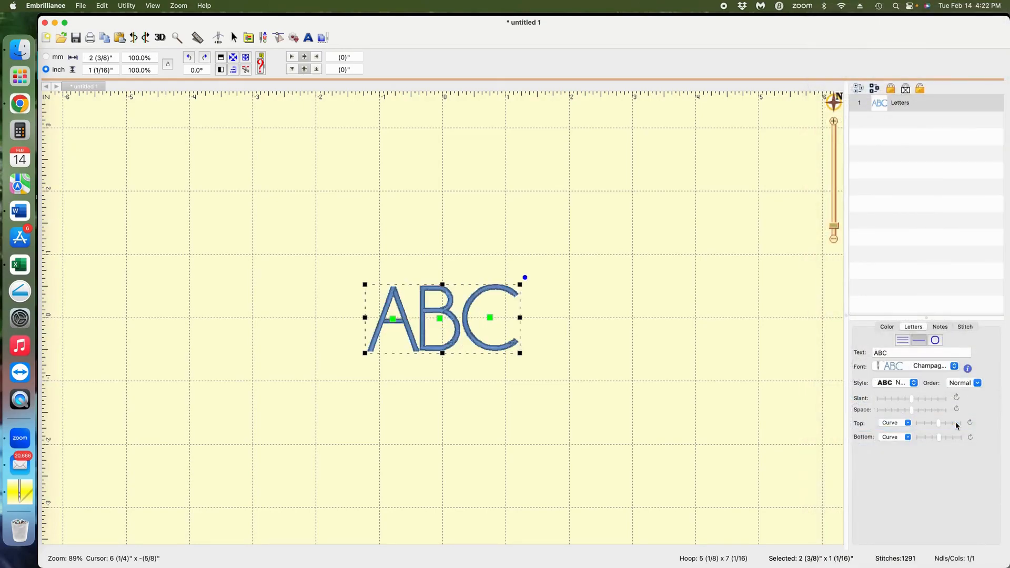
- Change the lettering's text to "Champagne" and move it to the upper left area of the page
left_click(893, 353)
left_click_drag(893, 353, 873, 353)
type("Champagne")
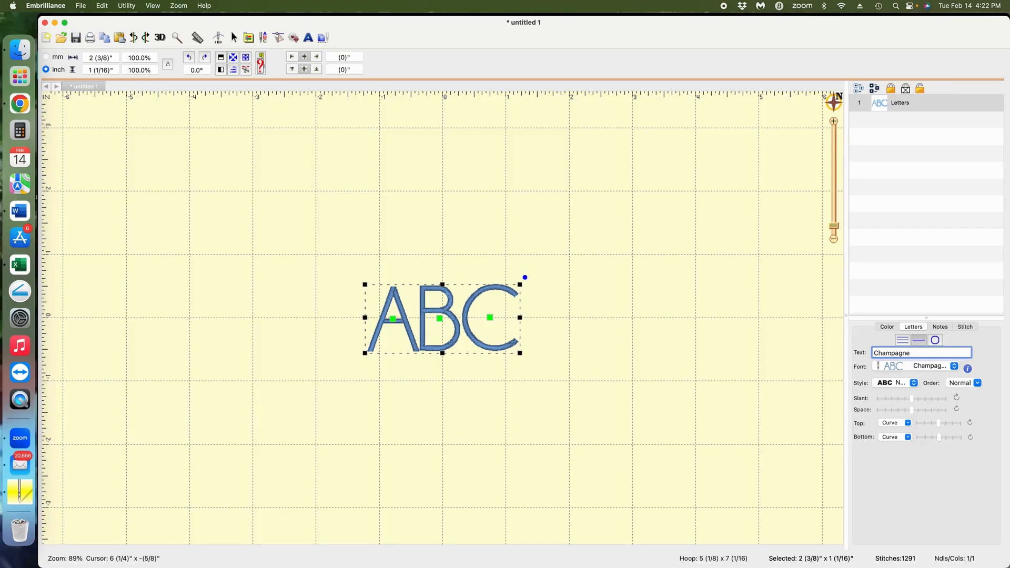
key("Return")
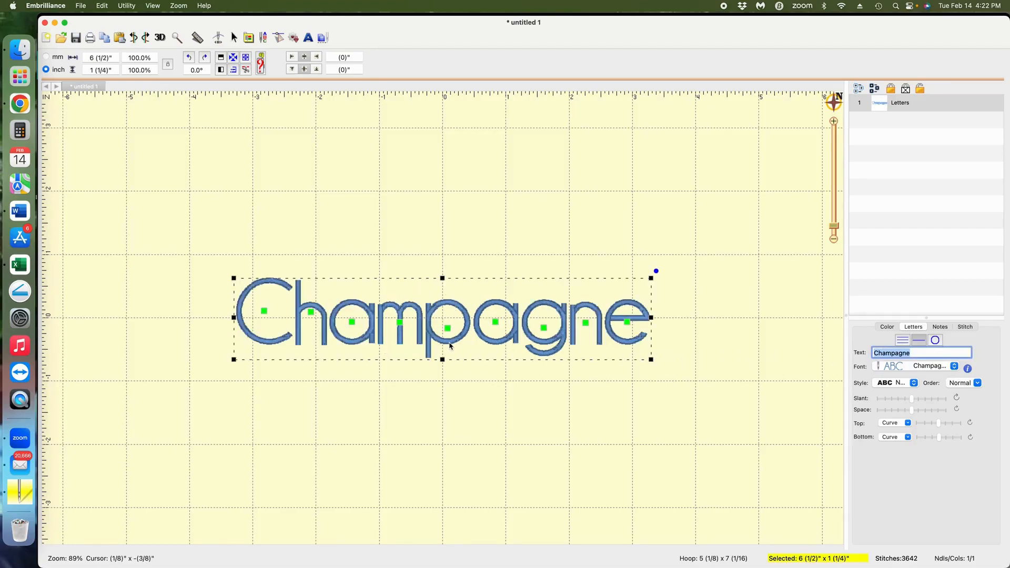
left_click_drag(450, 343, 343, 196)
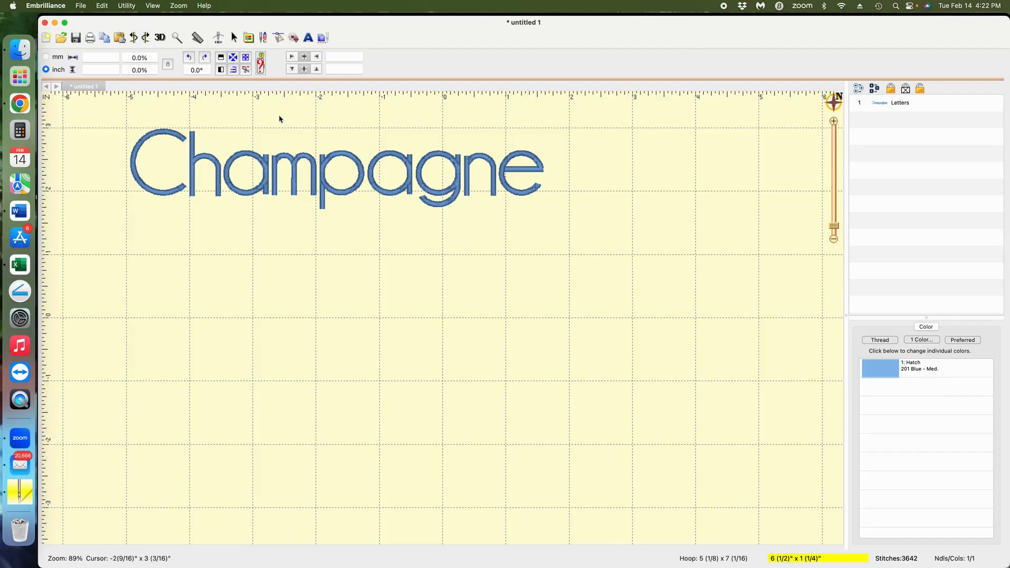
- Add a second lettering object below the Champagne word in the Galderglynn Esq EL 1.00 inch font
left_click(309, 39)
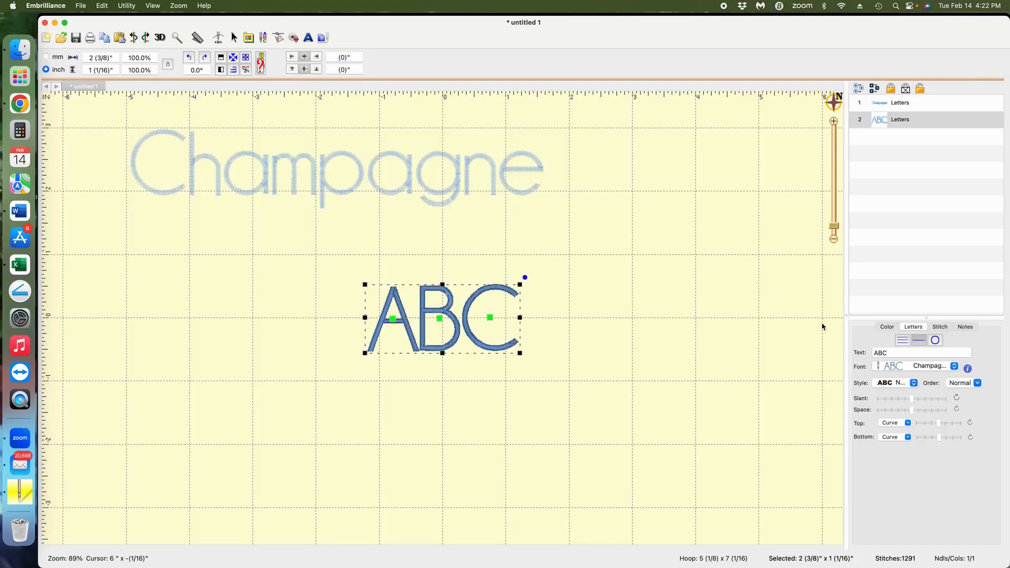
left_click(952, 367)
scroll(948, 520, "down", 15)
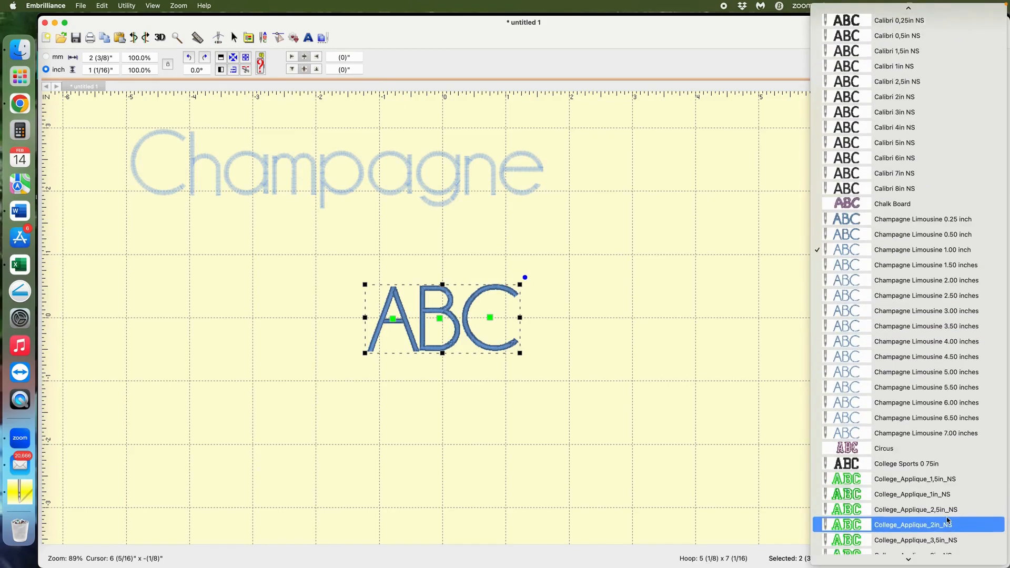
scroll(949, 521, "down", 4)
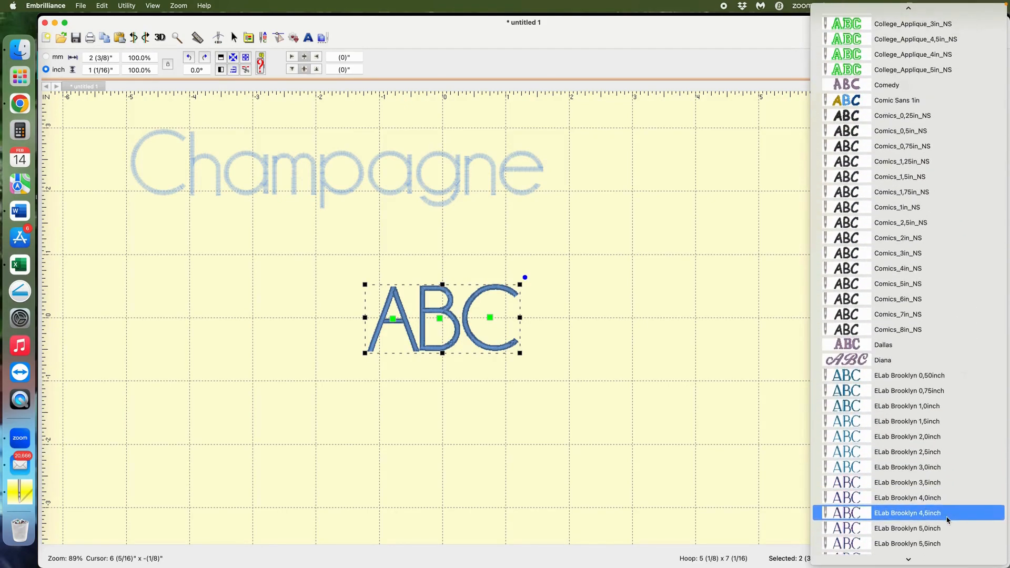
scroll(948, 519, "down", 16)
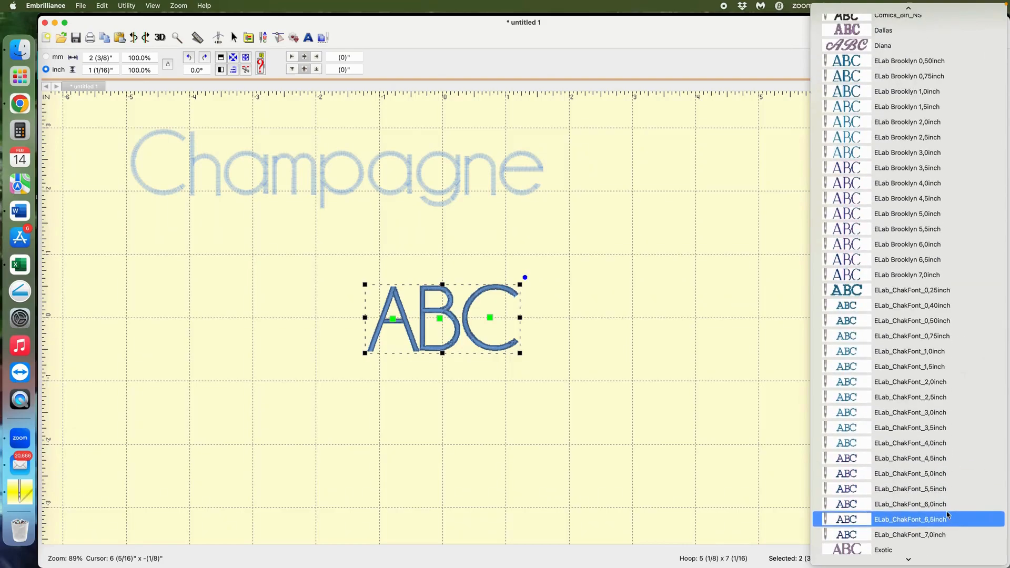
scroll(948, 516, "down", 2)
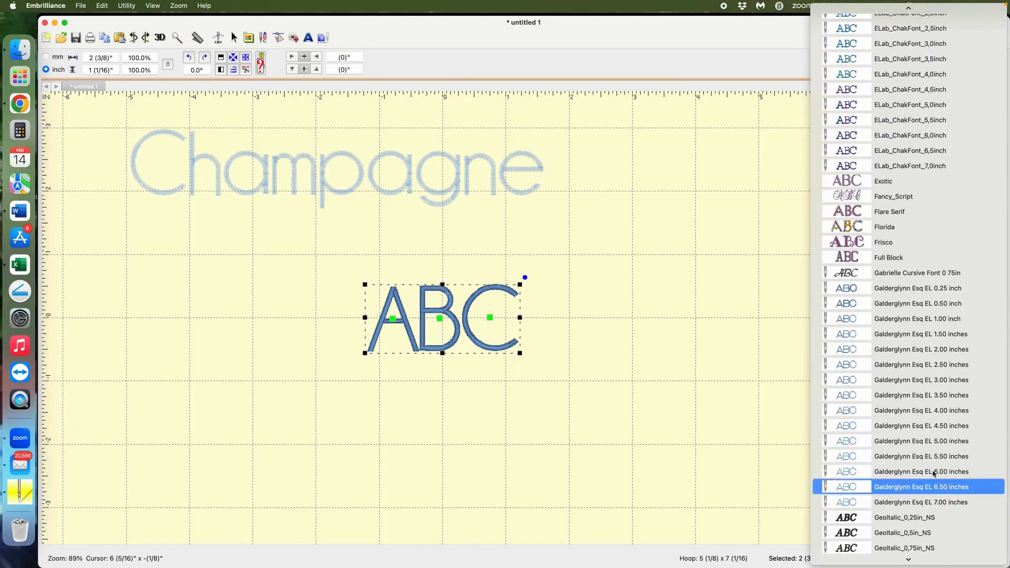
left_click(920, 319)
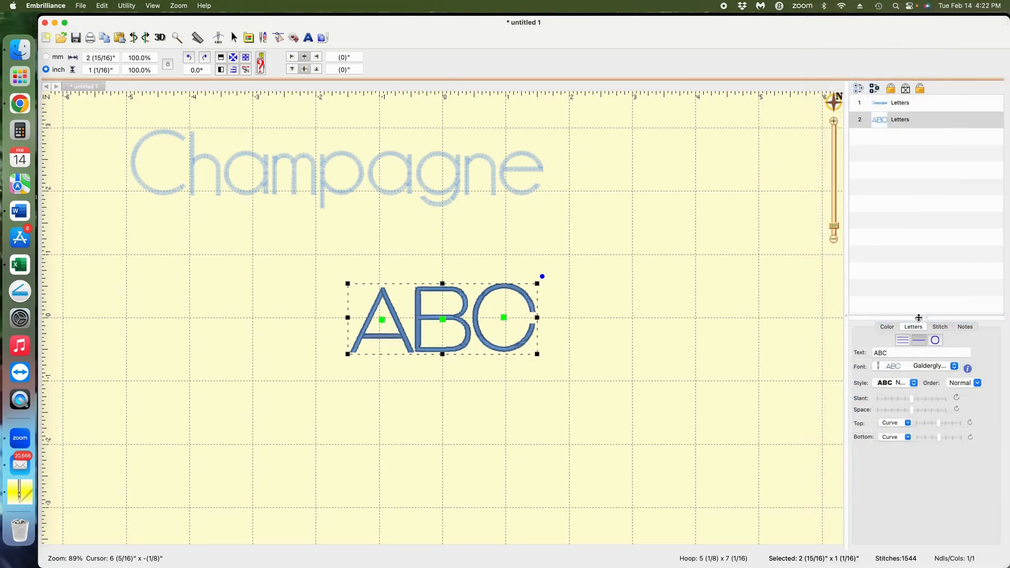
key("super+0")
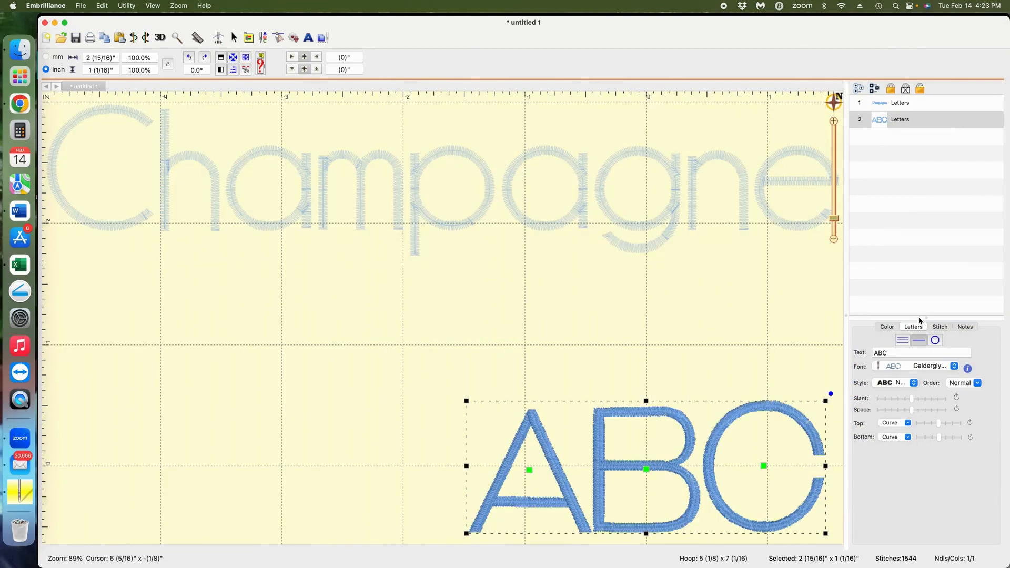
left_click(956, 371)
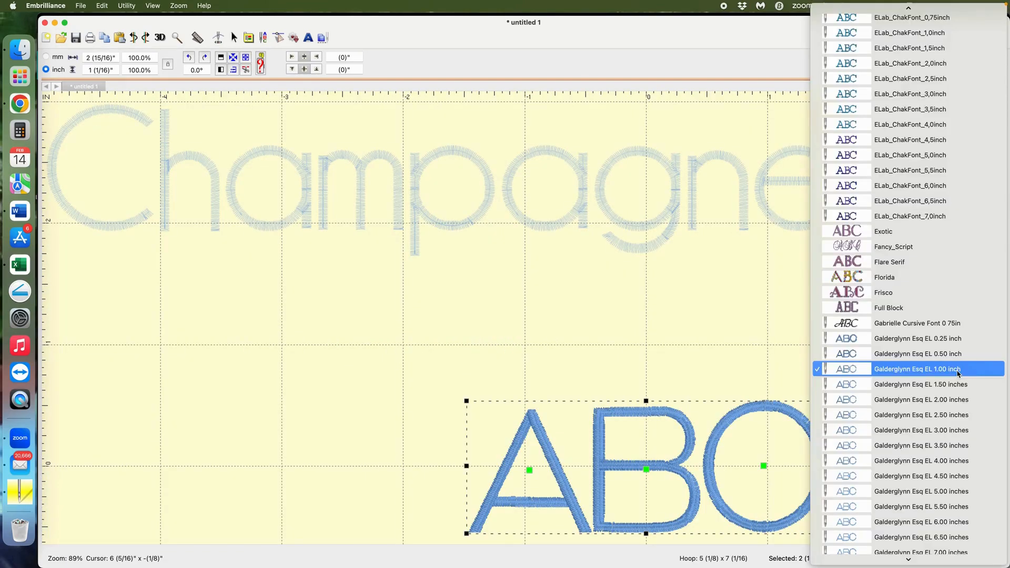
left_click(957, 373)
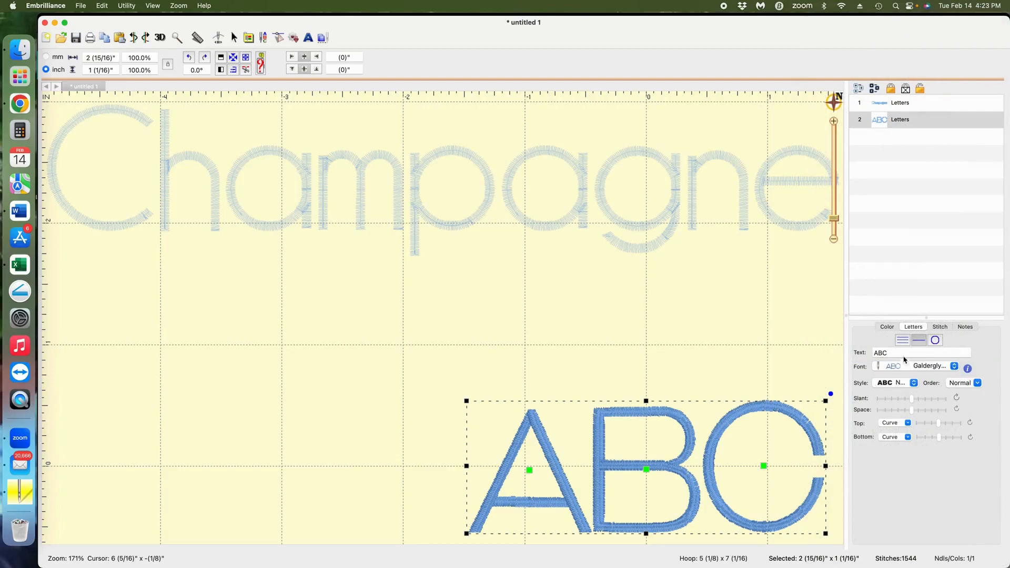
- Change the second lettering object's text to "Galder"
type("Gal")
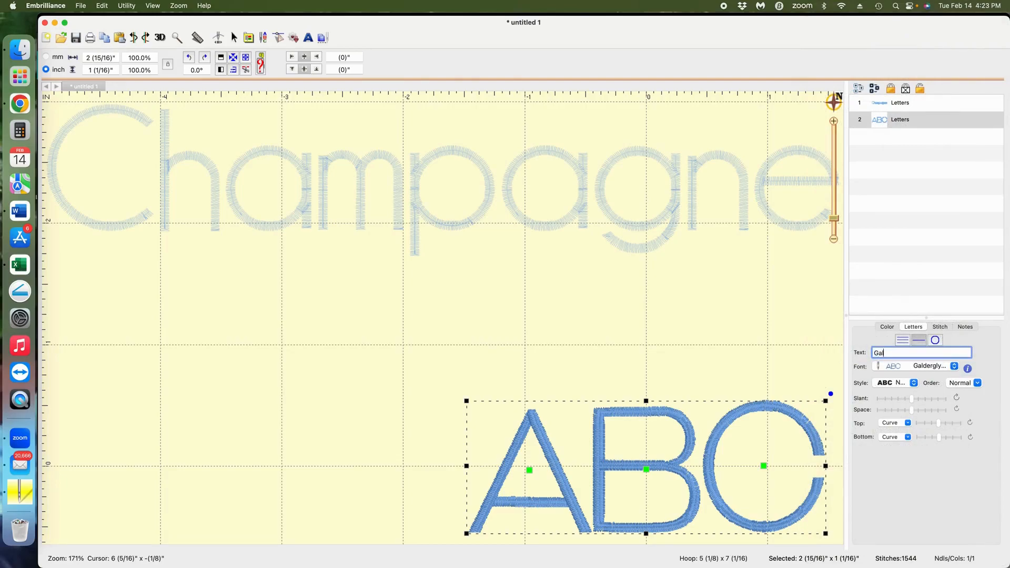
type("der")
key("Return")
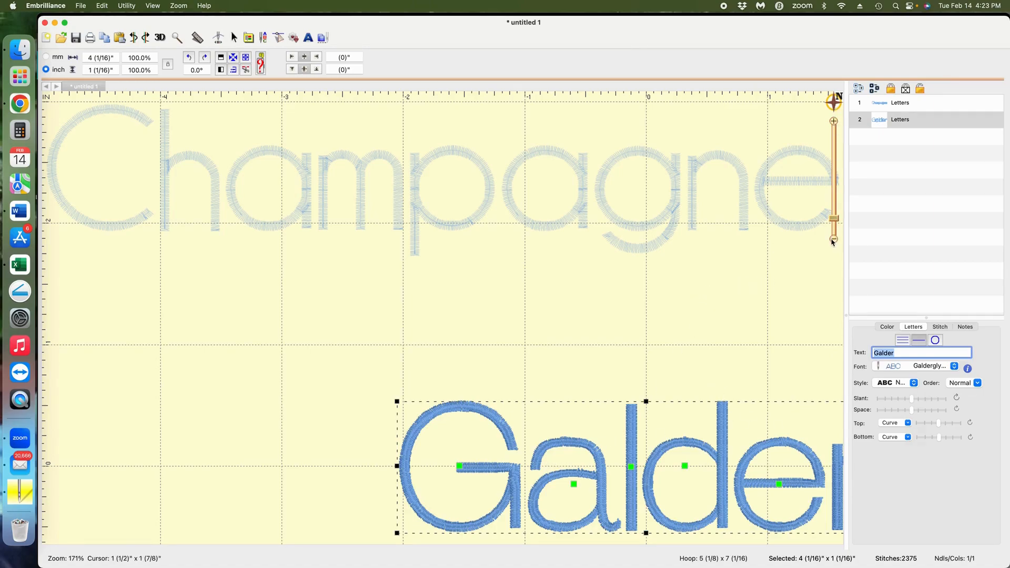
- Arrange the Champagne and Galder words side by side in one row near the top of the page
left_click(833, 240)
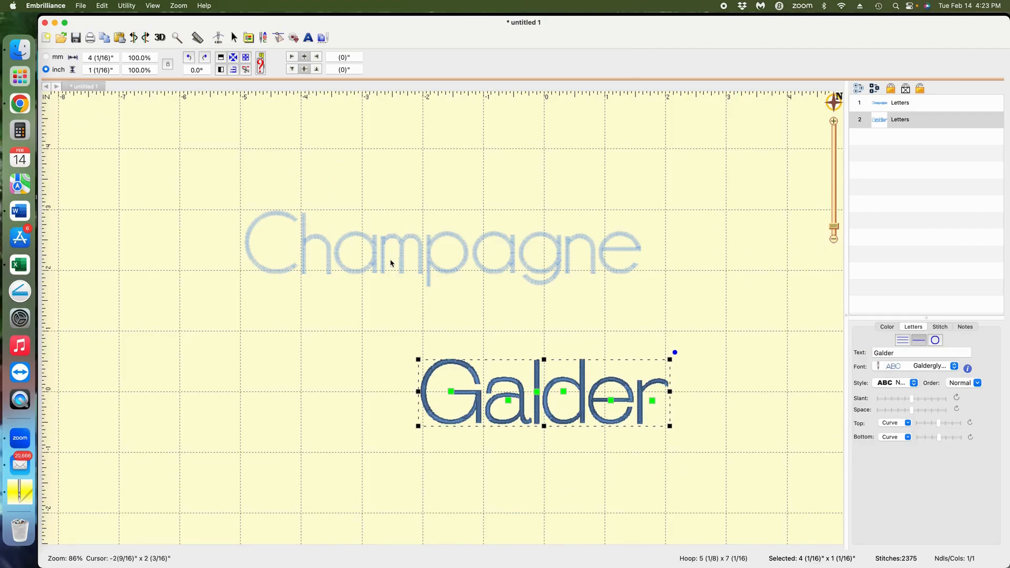
left_click_drag(390, 260, 318, 186)
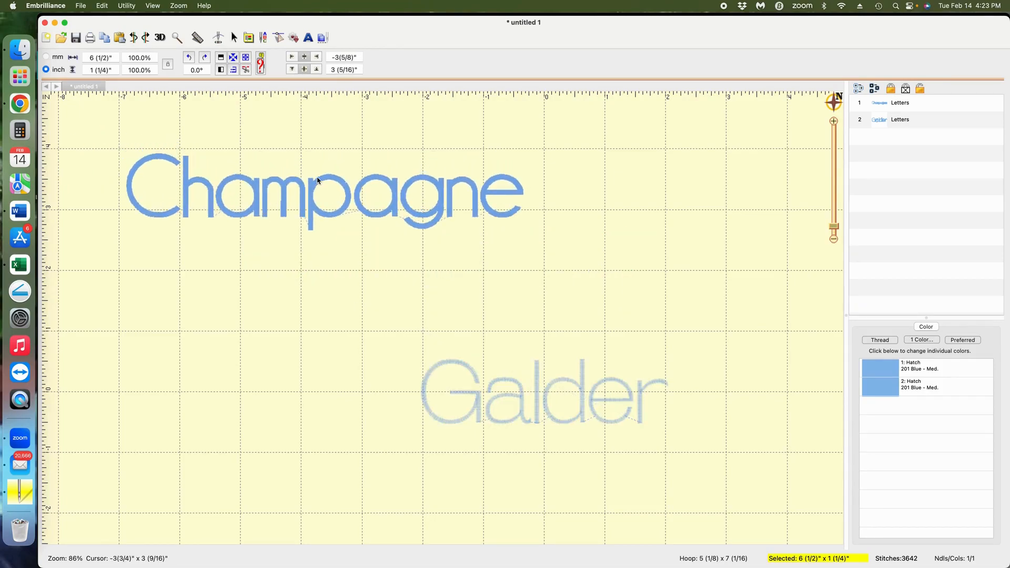
left_click(580, 389)
left_click_drag(580, 389, 702, 179)
left_click(440, 274)
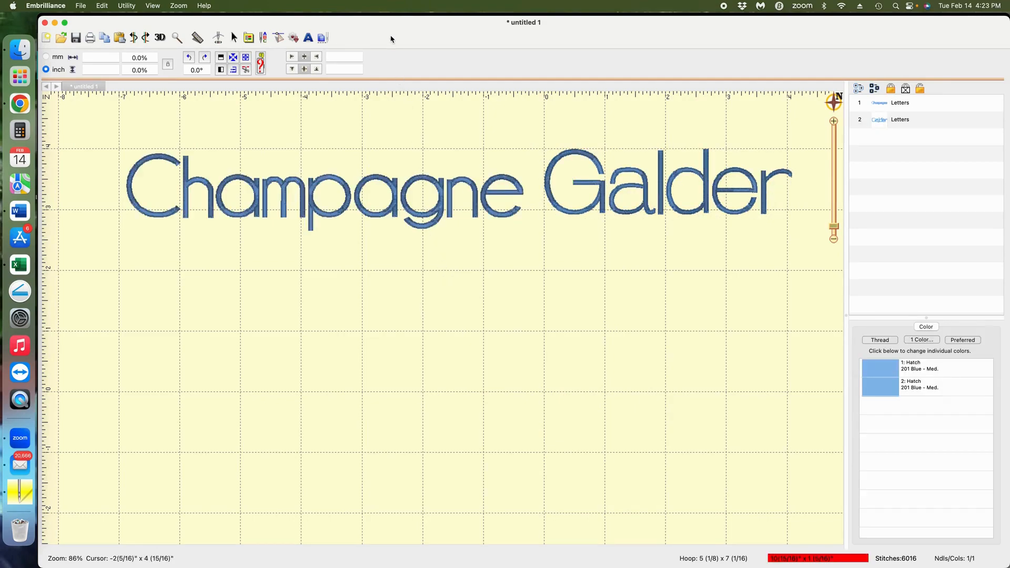
- Recolor the Galder lettering with the Floriani thread K38 Deep Violet Purple
left_click_drag(389, 24, 390, 64)
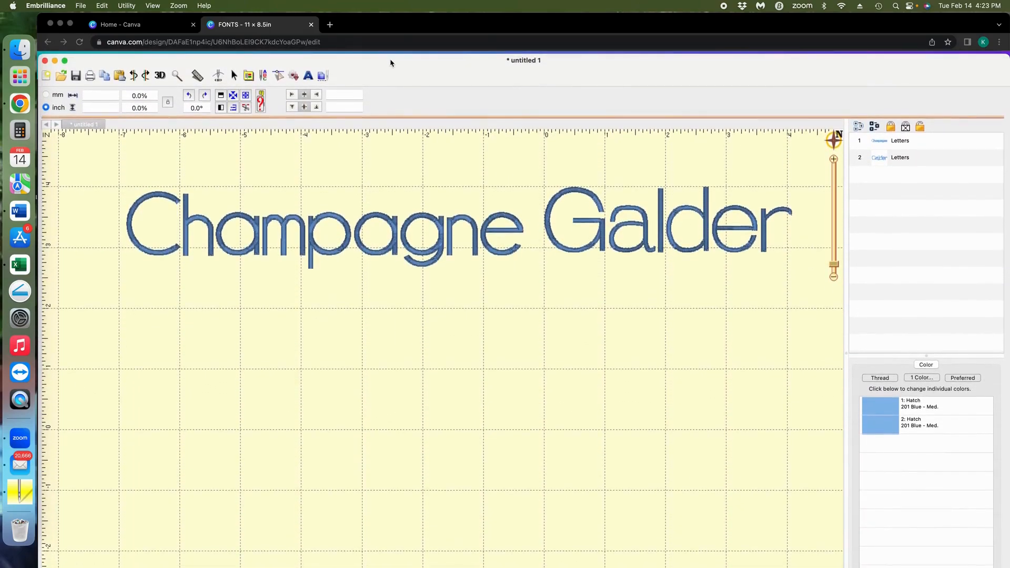
left_click(661, 244)
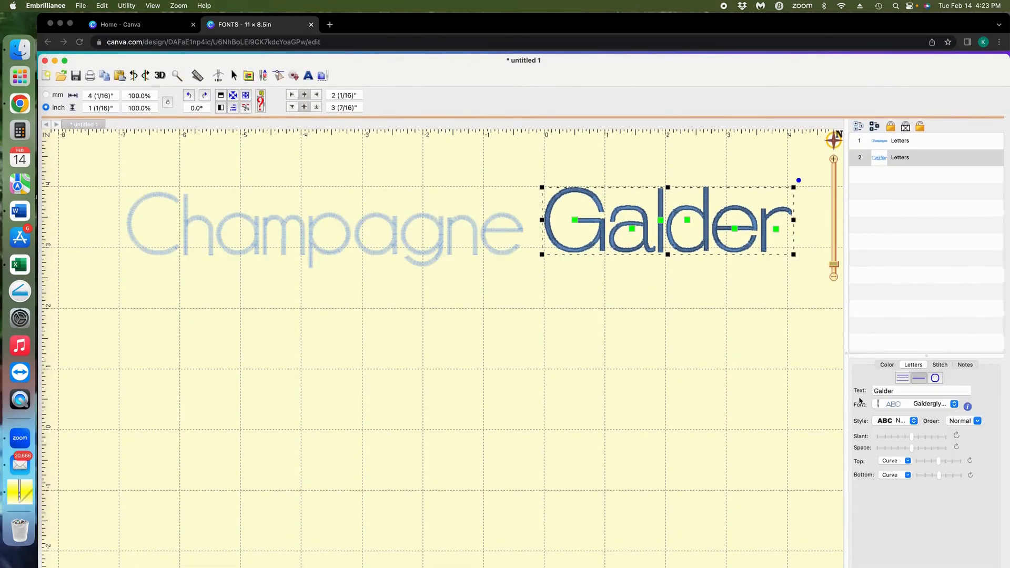
left_click(887, 366)
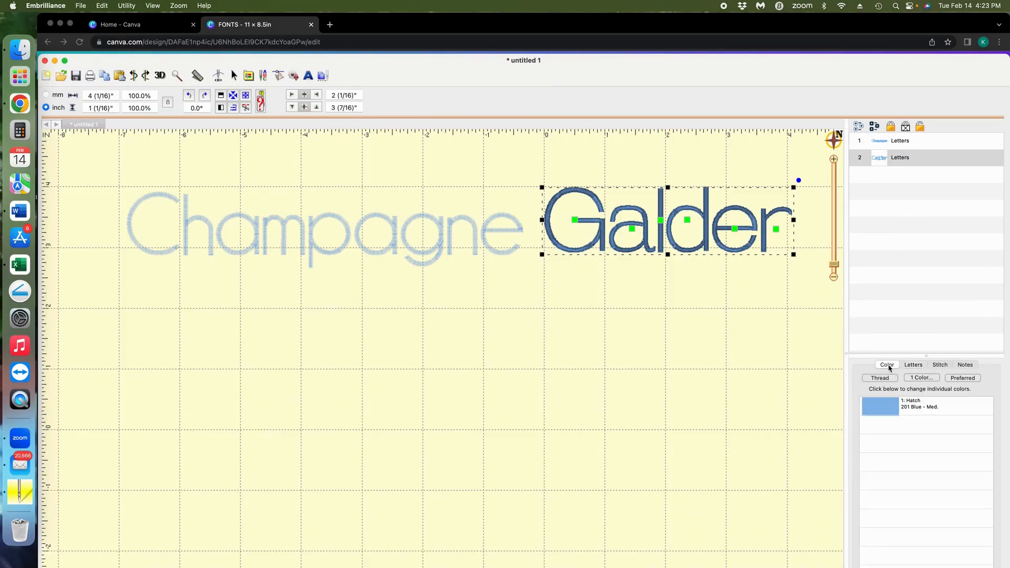
left_click(888, 415)
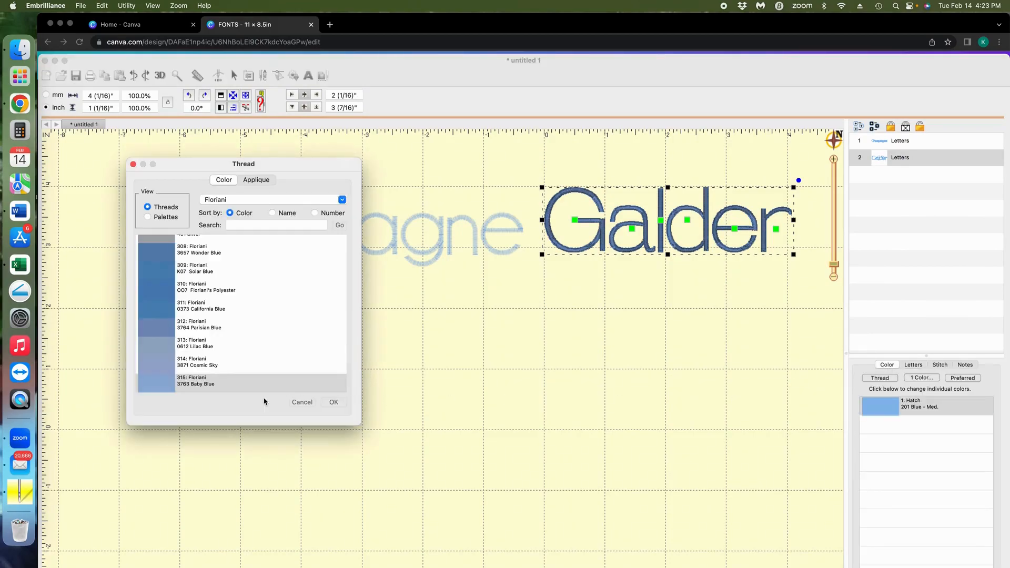
scroll(271, 342, "down", 5)
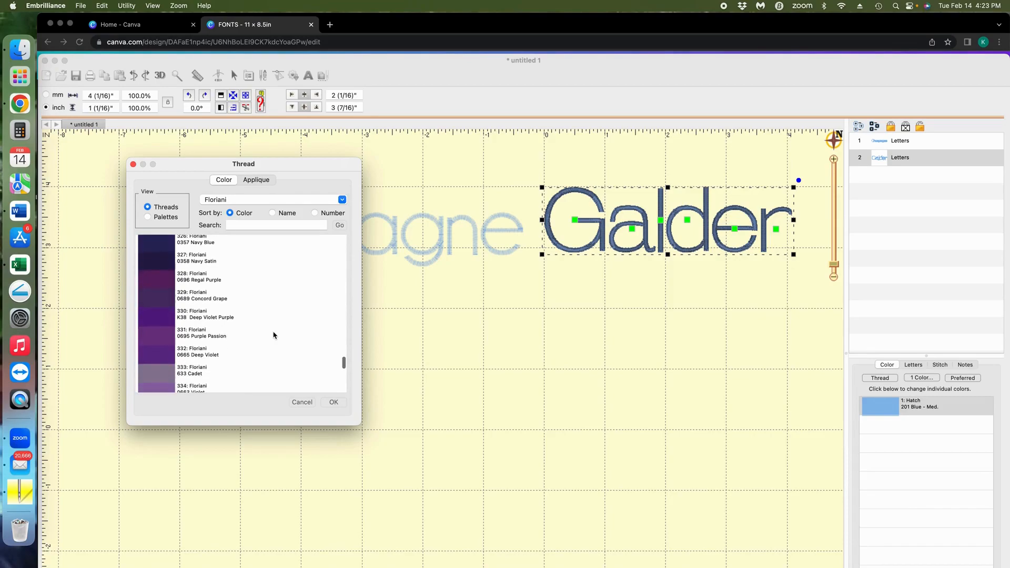
left_click(161, 321)
left_click(336, 403)
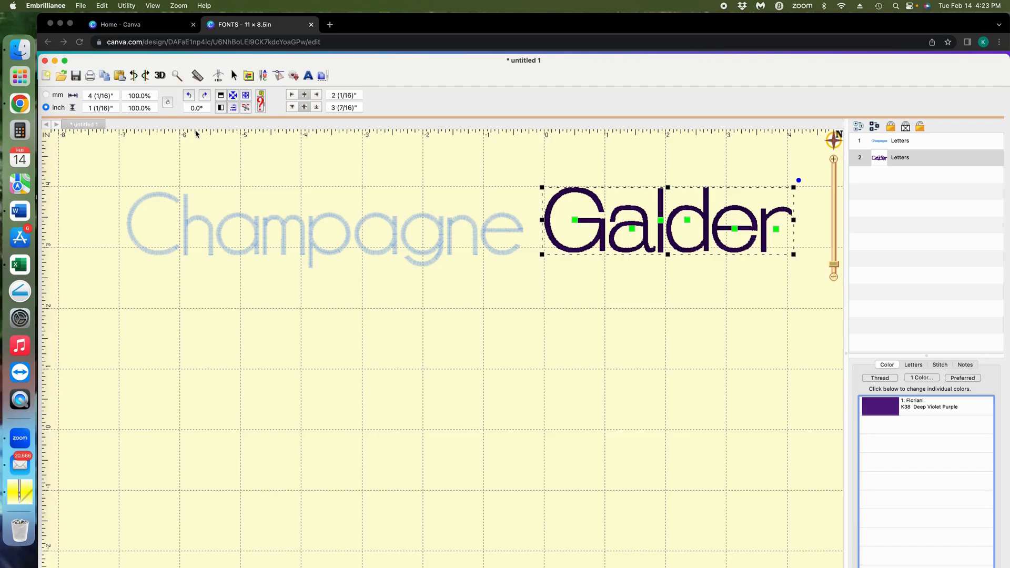
- Move the browser window with the Canva font sheet out of the way to uncover the desktop behind Embrilliance
mouse_move(362, 25)
left_mouse_down()
mouse_move(368, 103)
mouse_move(368, 38)
left_mouse_up()
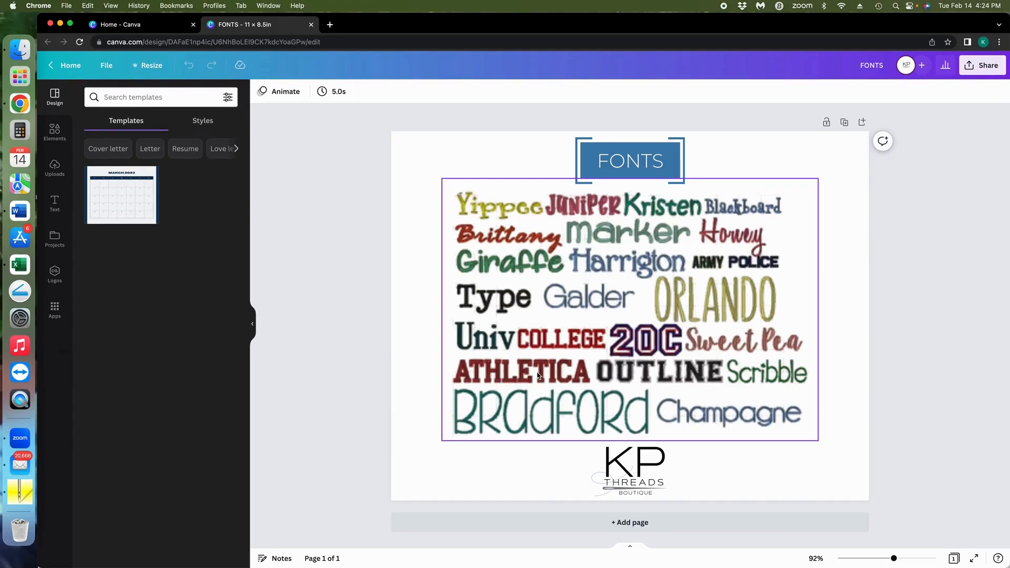
left_click_drag(369, 25, 363, 132)
left_click(393, 74)
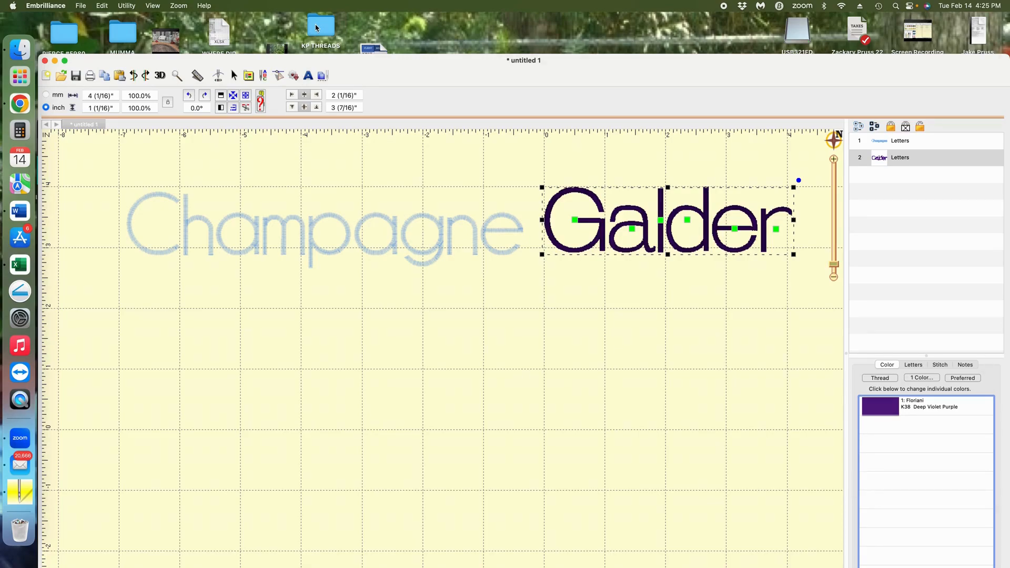
- Start and cancel an area screenshot, and deselect the Galder lettering
key("super+shift+4")
key("Escape")
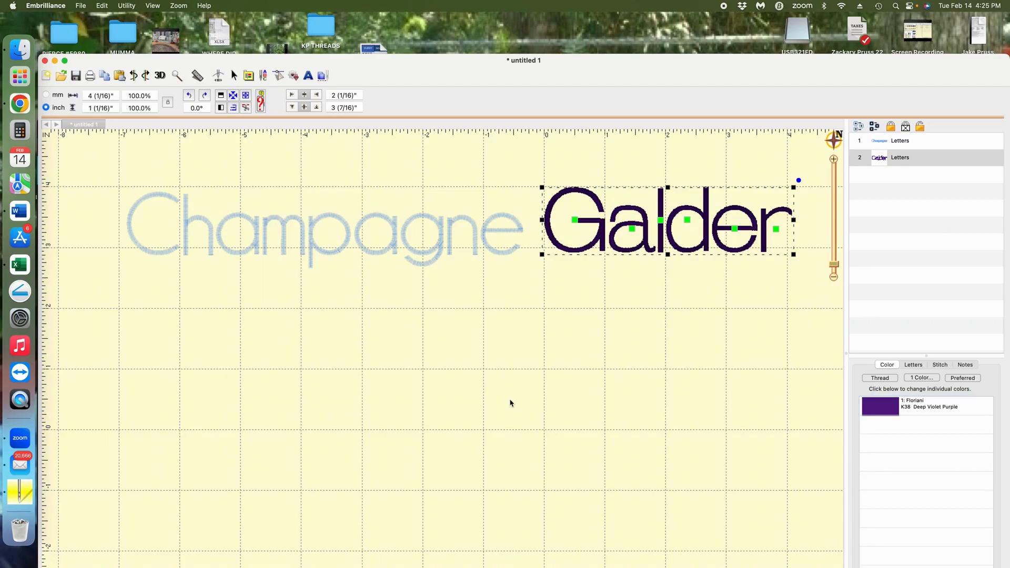
left_click(531, 398)
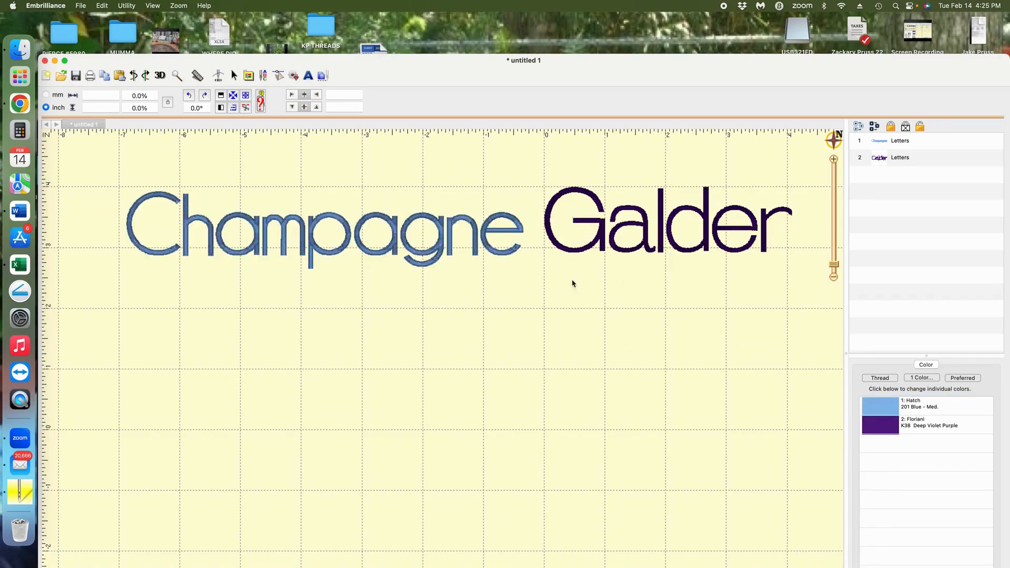
- Hide the grid and capture an area screenshot around the Champagne and Galder words
left_click(153, 7)
left_click(175, 87)
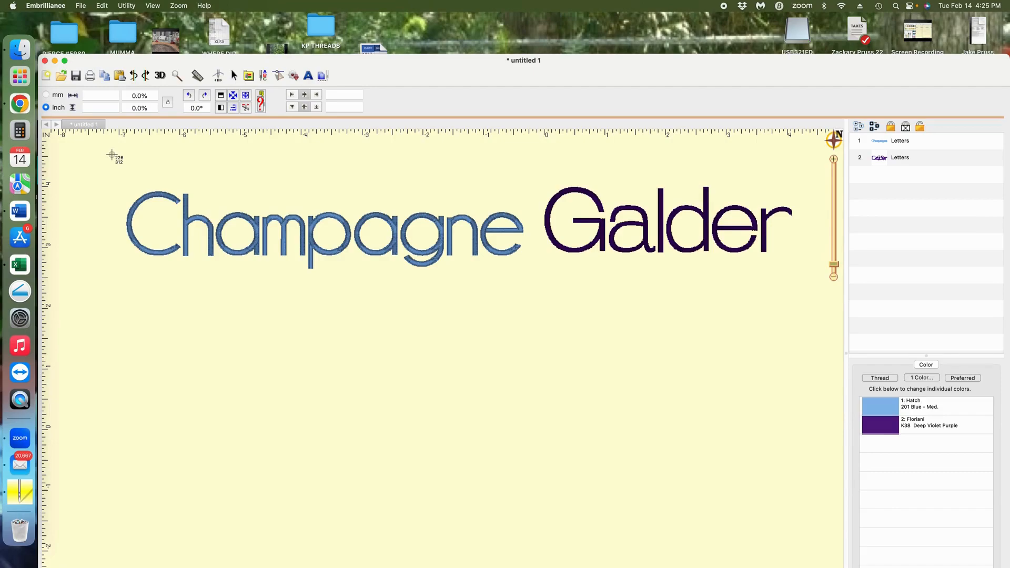
left_click_drag(112, 154, 818, 299)
- Move the Embrilliance window aside and bring the browser window with the Canva FONTS design to the front near the top of the desktop
left_click_drag(955, 554, 330, 29)
left_click_drag(368, 76, 491, 259)
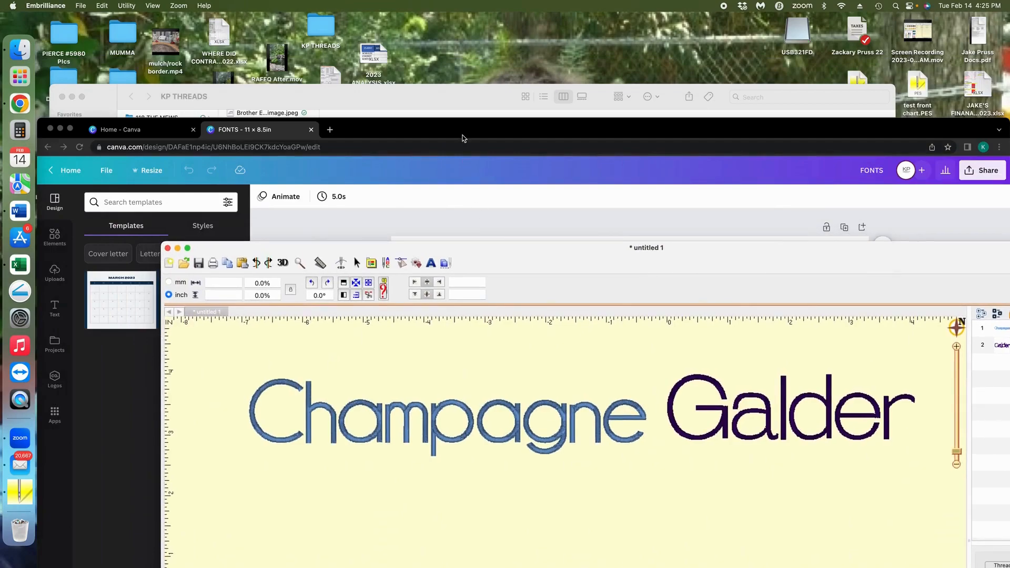
left_click(462, 132)
left_click_drag(462, 131, 456, 54)
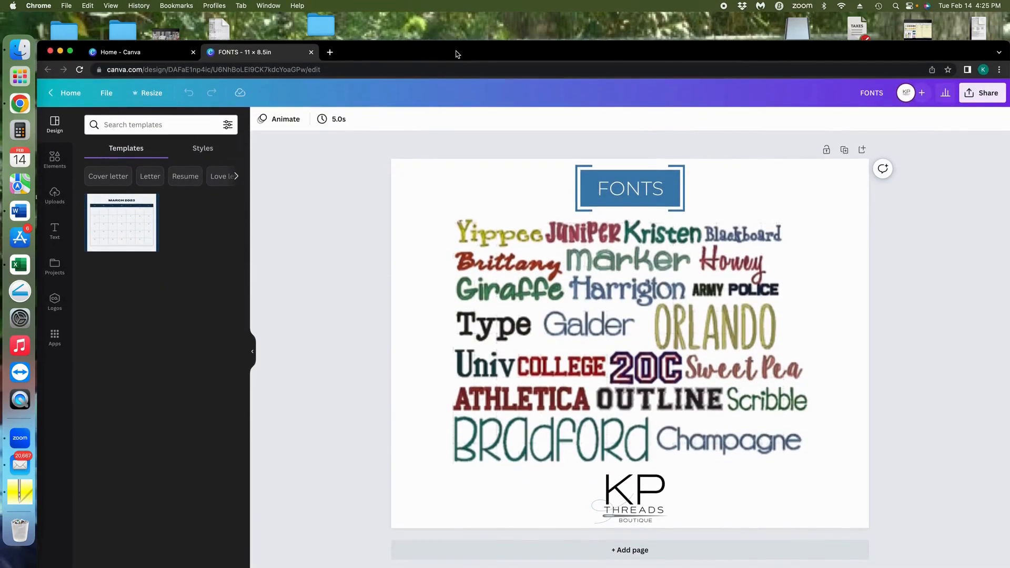
- Return to the Canva home page and create a blank Facebook Post (Landscape) design
left_click(67, 98)
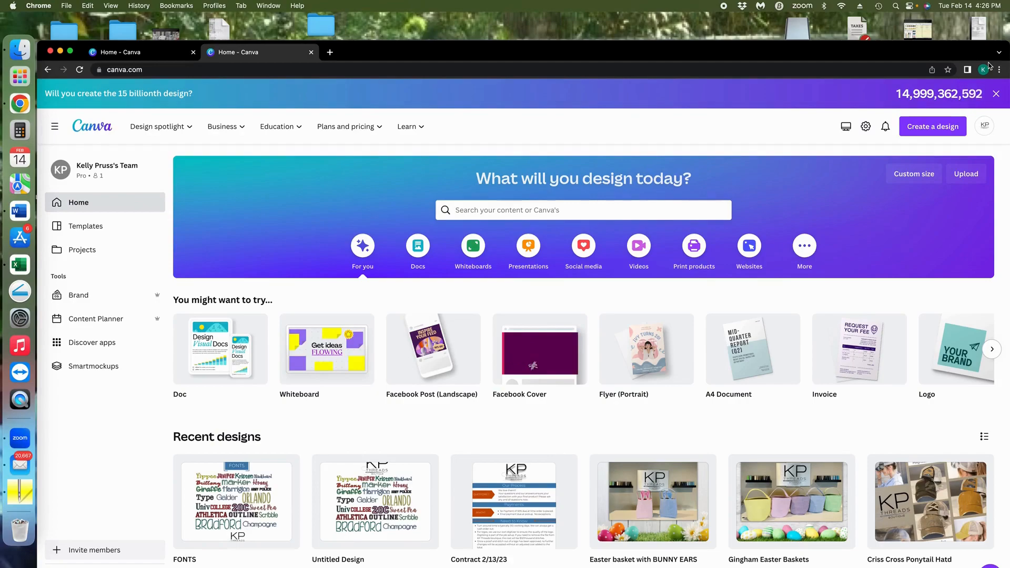
left_click(964, 134)
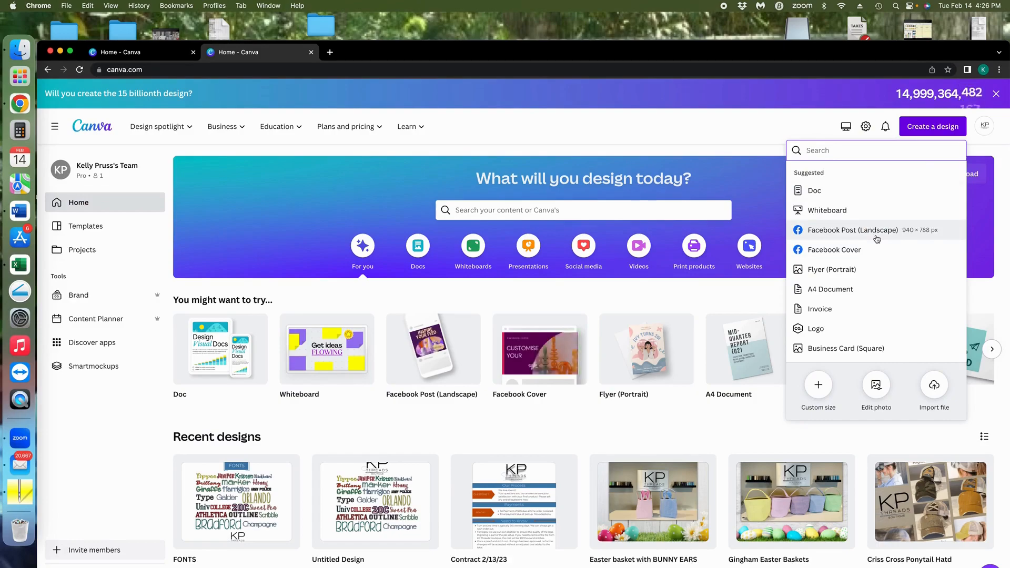
left_click(876, 239)
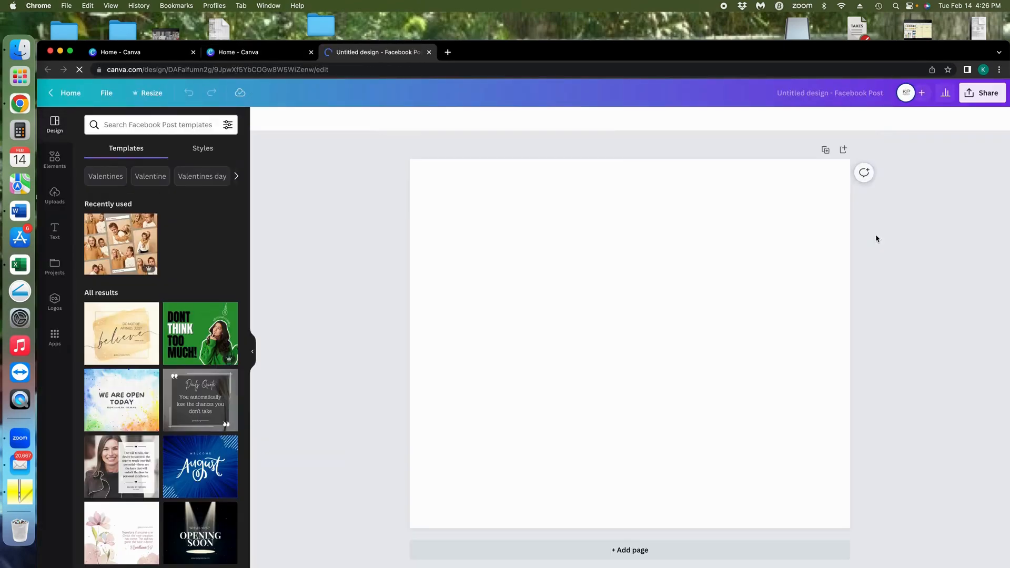
- Upload the file Screenshot 2023-02-14 at 4.13.46 PM from the KP THREADS folder to the image uploads
left_click(55, 196)
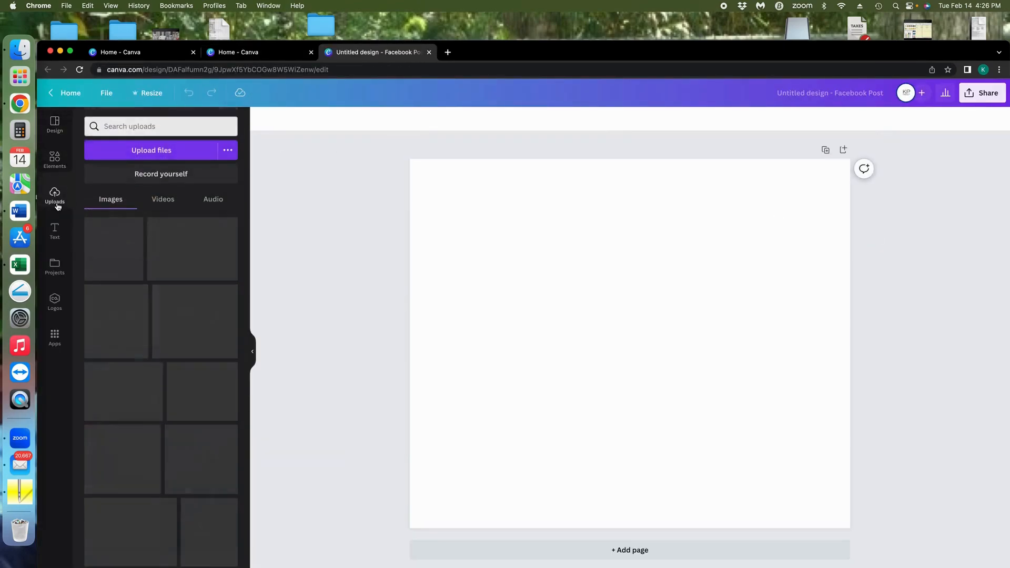
left_click(156, 151)
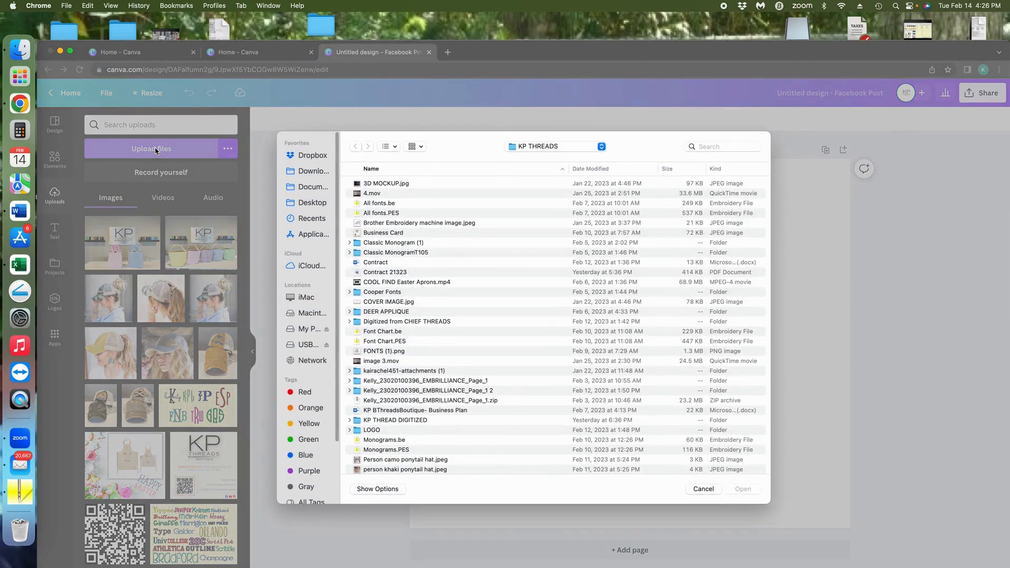
scroll(415, 475, "down", 4)
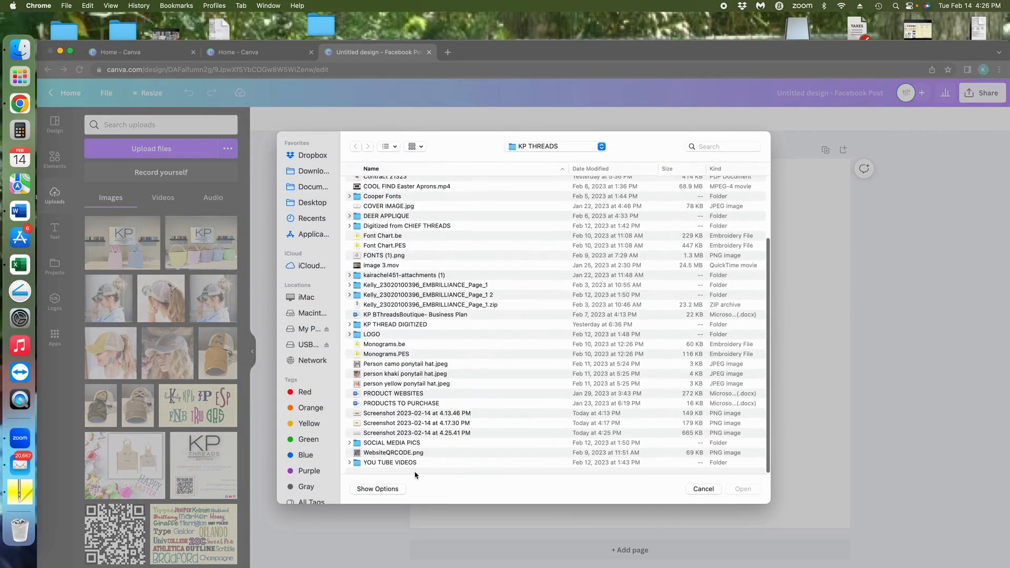
left_click(468, 416)
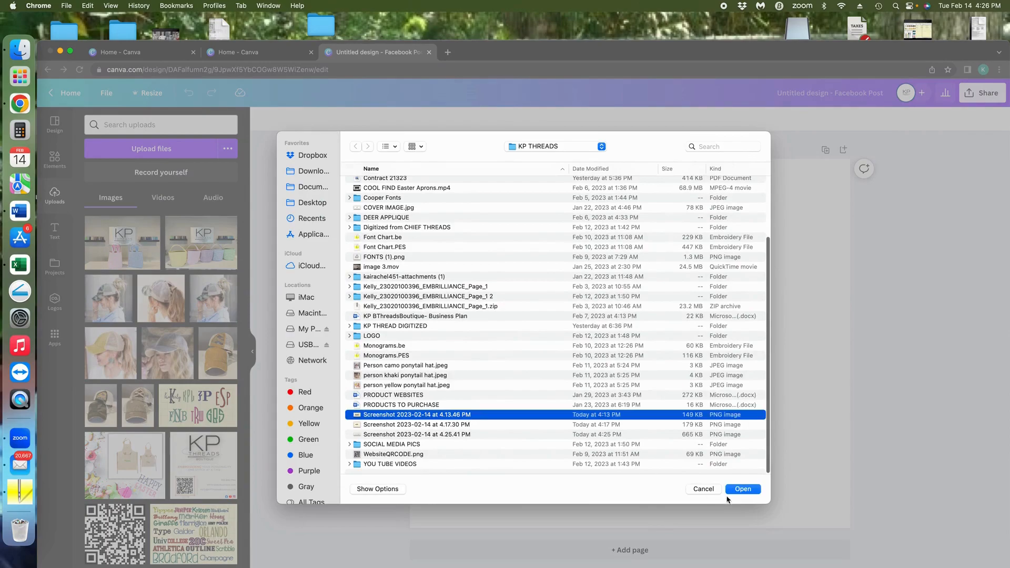
left_click(743, 489)
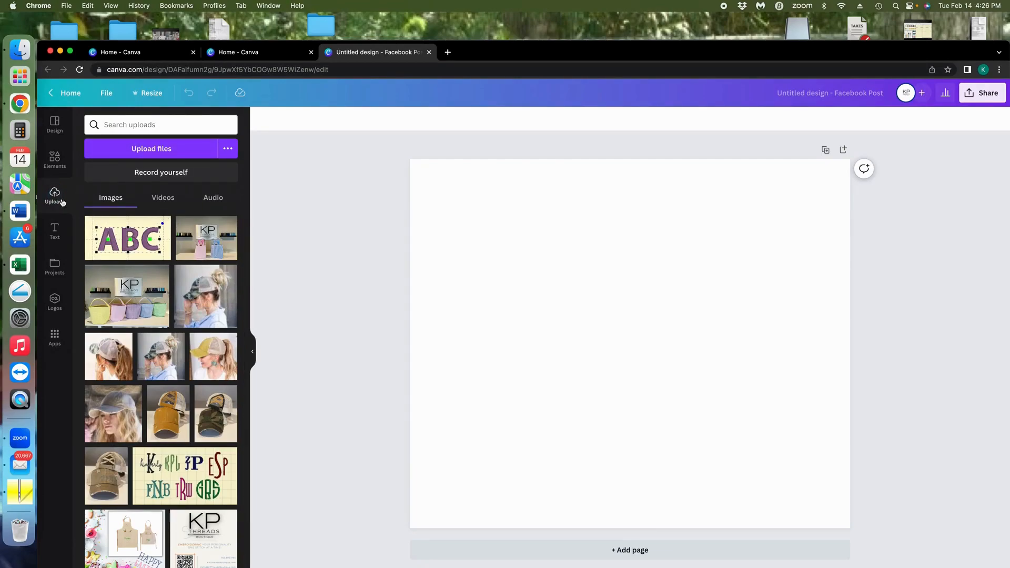
- Upload Screenshot 2023-02-14 at 4.25.41 PM from the KP THREADS folder and remove the ABC image from the uploads
left_click(150, 149)
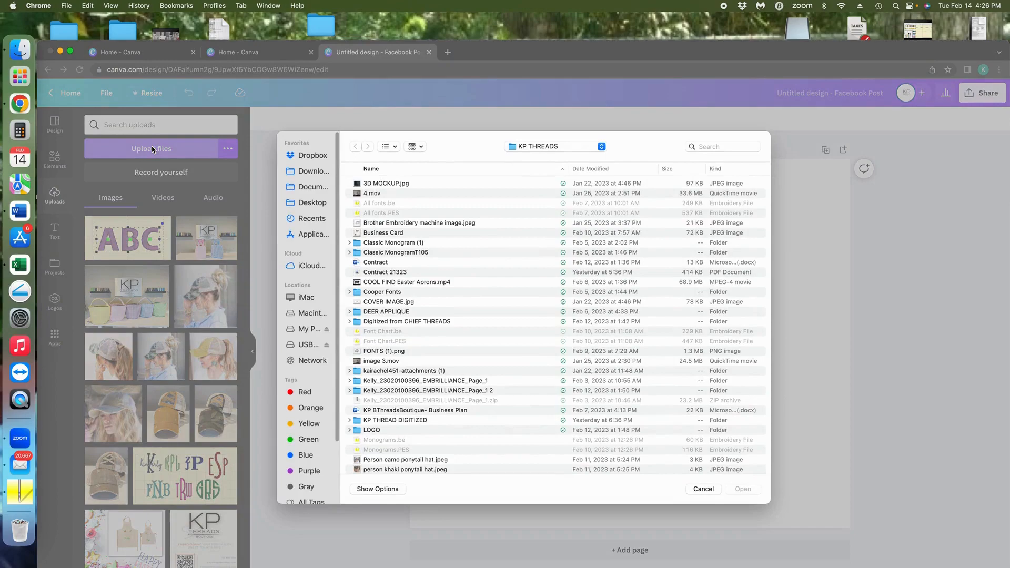
scroll(435, 404, "down", 5)
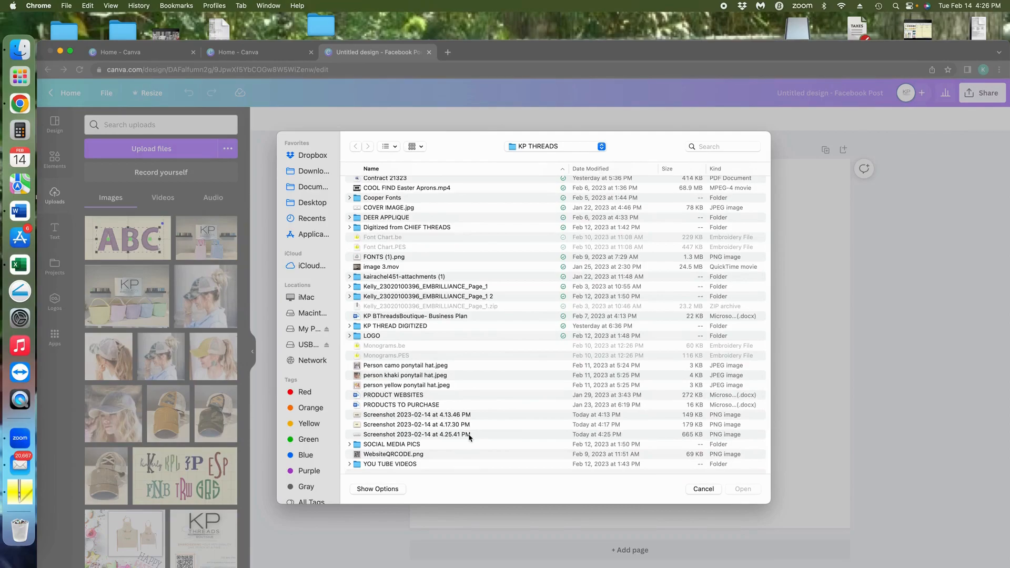
left_click(468, 435)
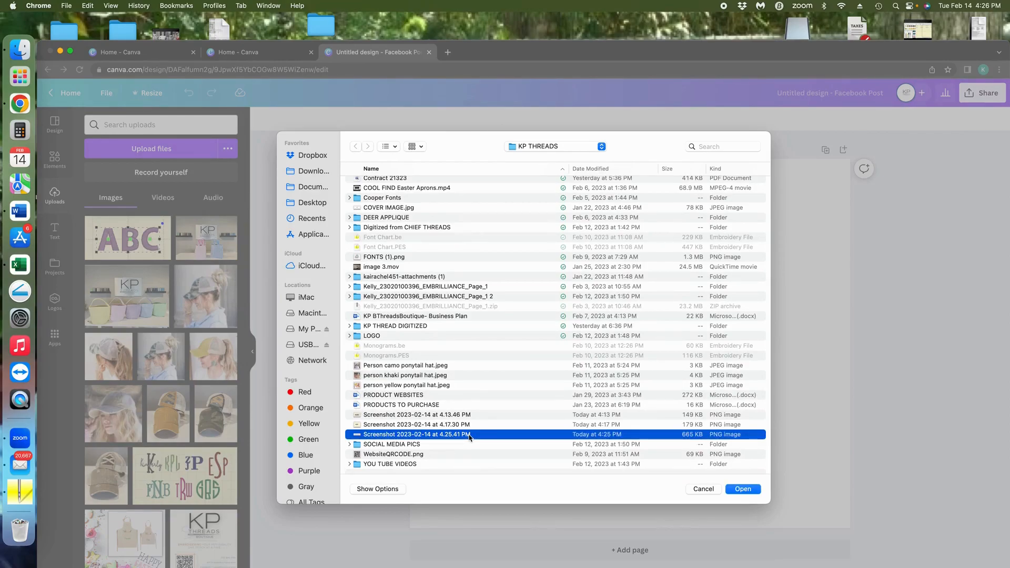
left_click(741, 489)
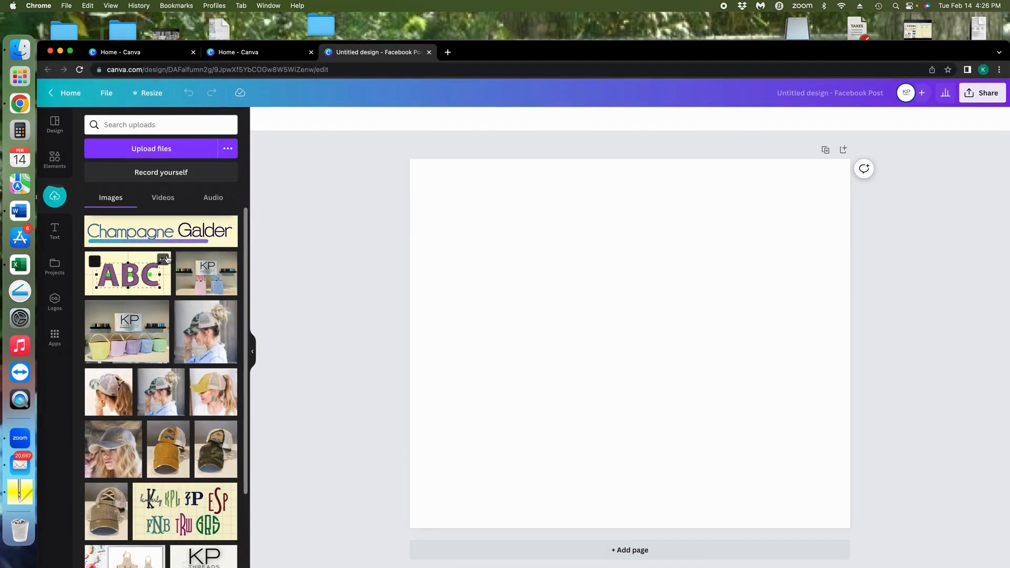
left_click(165, 259)
left_click(220, 448)
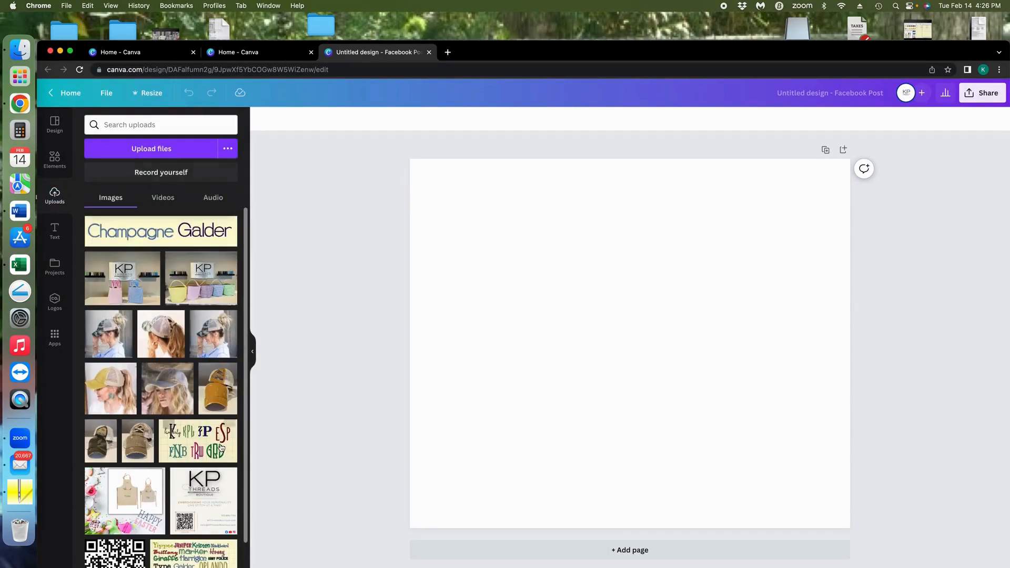
- Place the Champagne Galder image in the upper half of the page and remove its background
left_click_drag(155, 230, 551, 256)
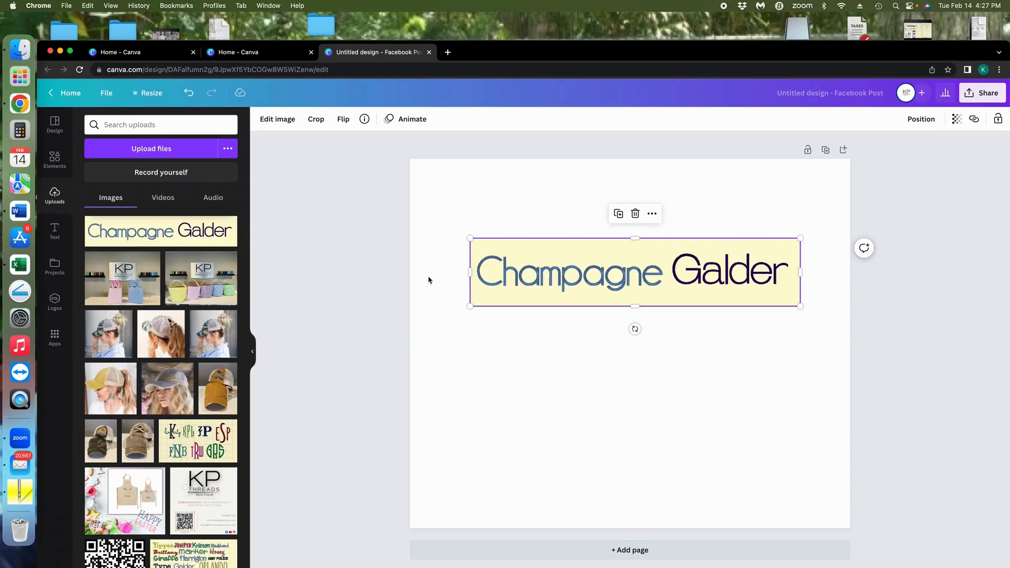
left_click(269, 120)
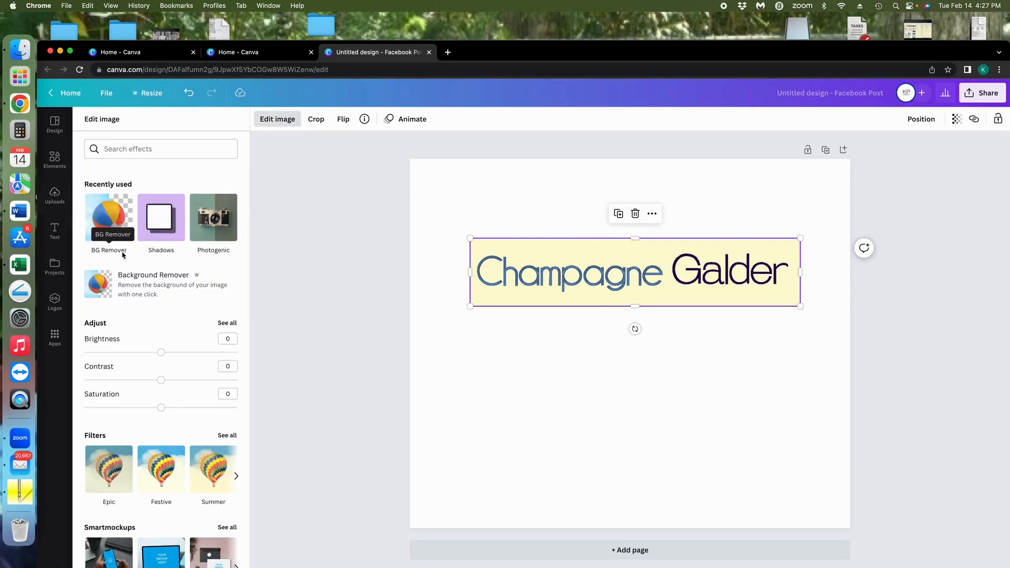
left_click(103, 215)
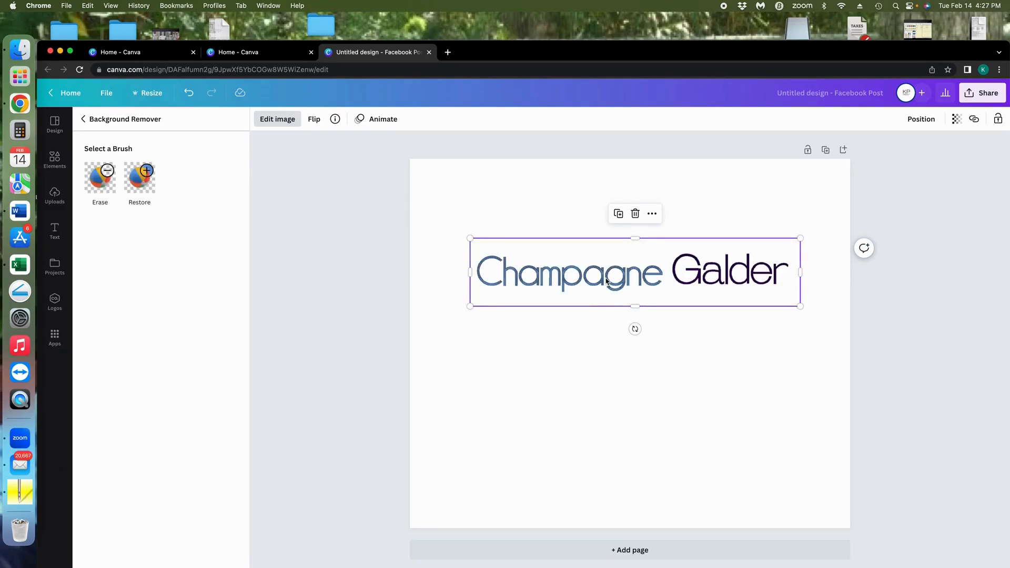
left_click_drag(605, 280, 580, 273)
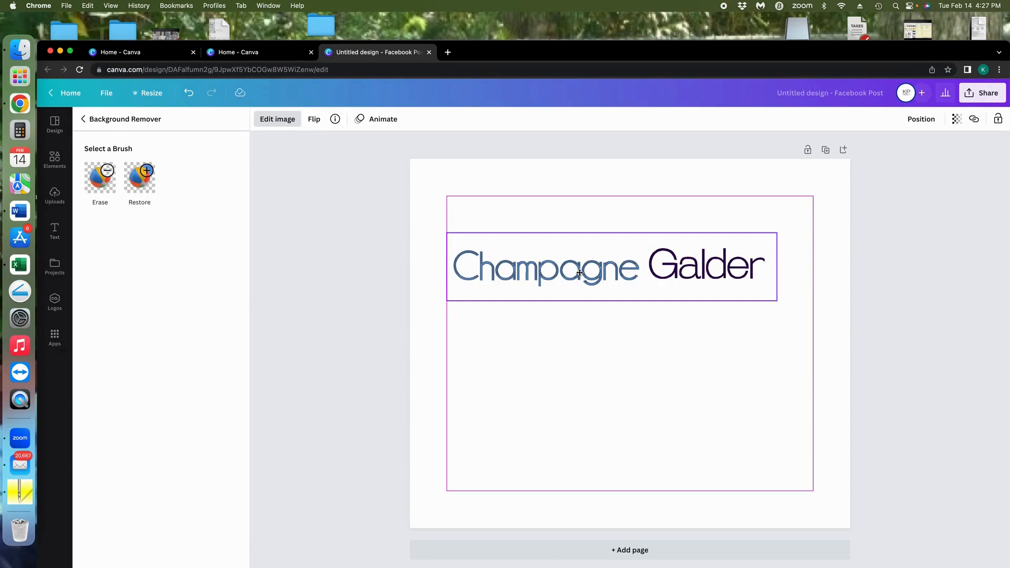
left_click_drag(579, 272, 610, 272)
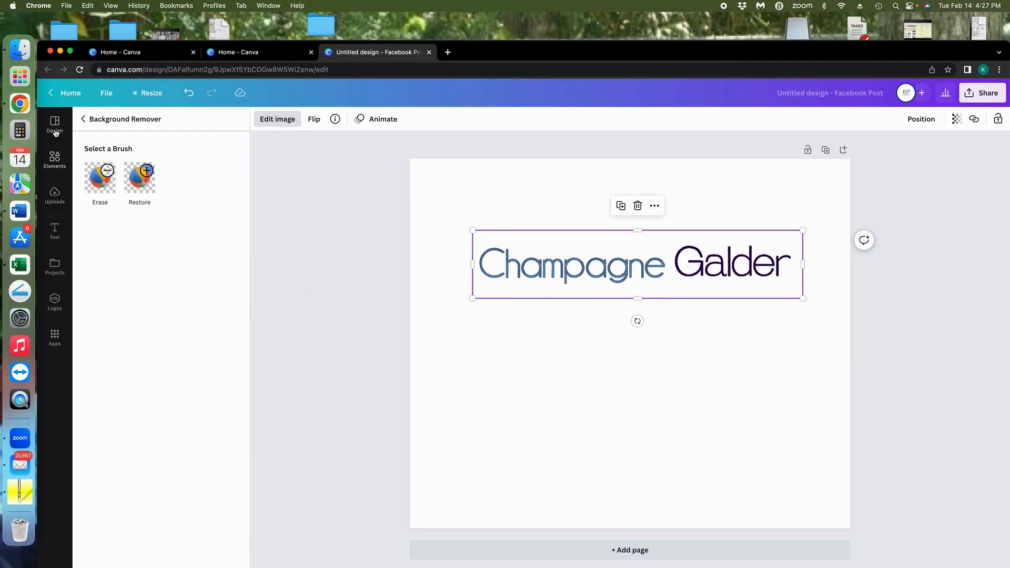
- Go back to the home page and open the FONTS design from the recent designs to view the finished chart
left_click(68, 92)
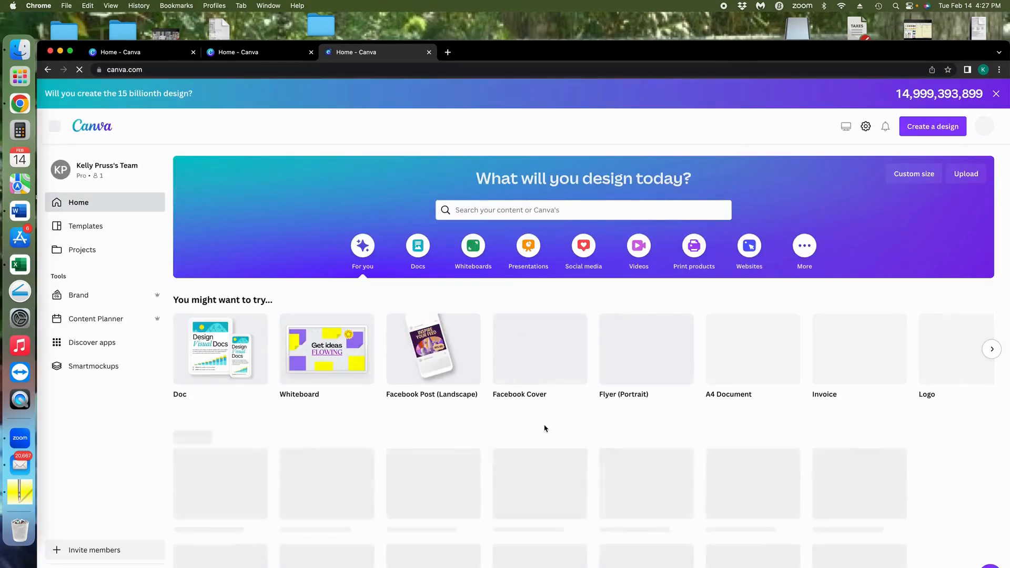
scroll(509, 288, "down", 5)
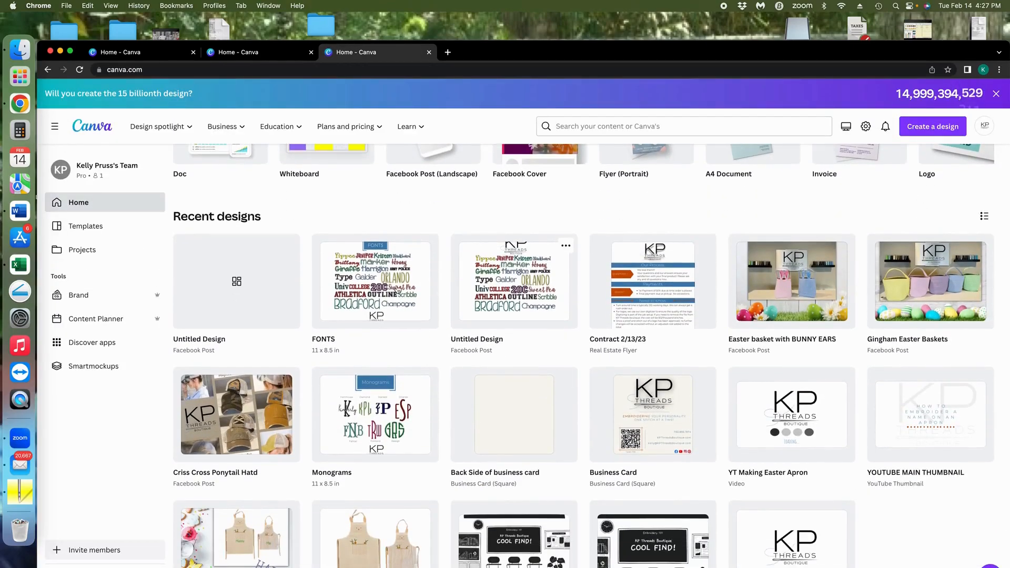
left_click(380, 287)
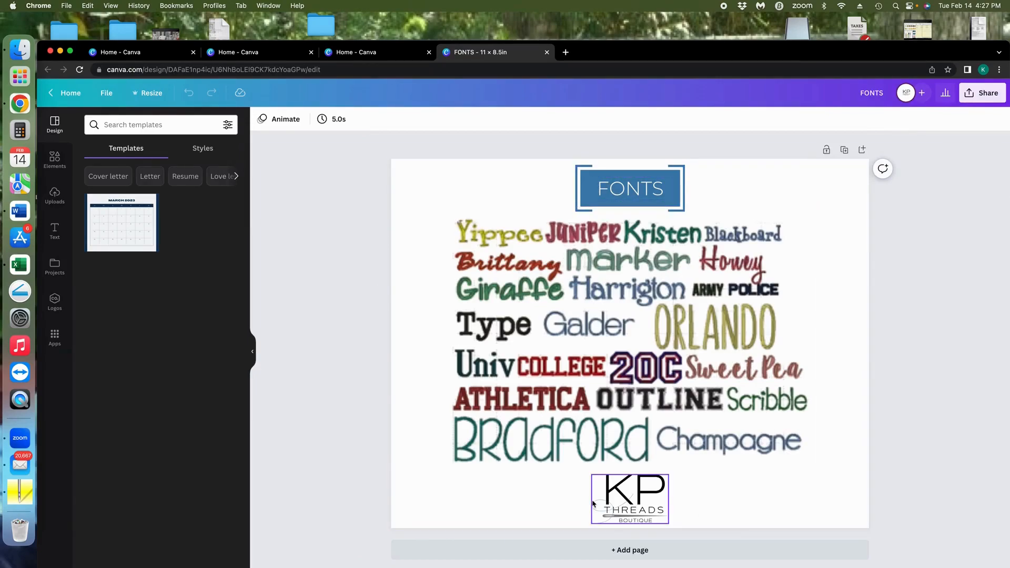
- Return to the recent designs and reopen the untitled Facebook Post design with the Champagne Galder image
left_click(368, 52)
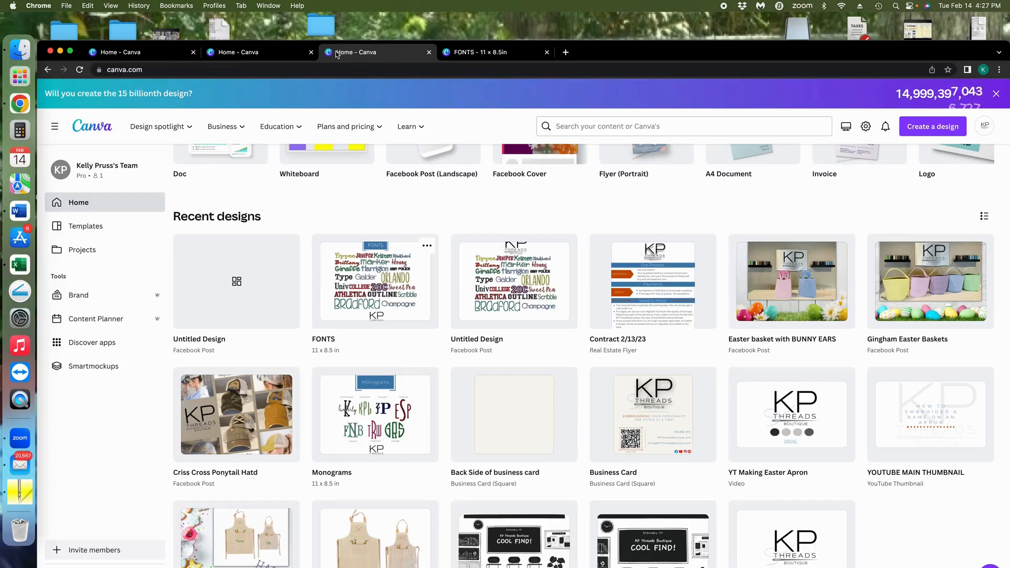
left_click(259, 52)
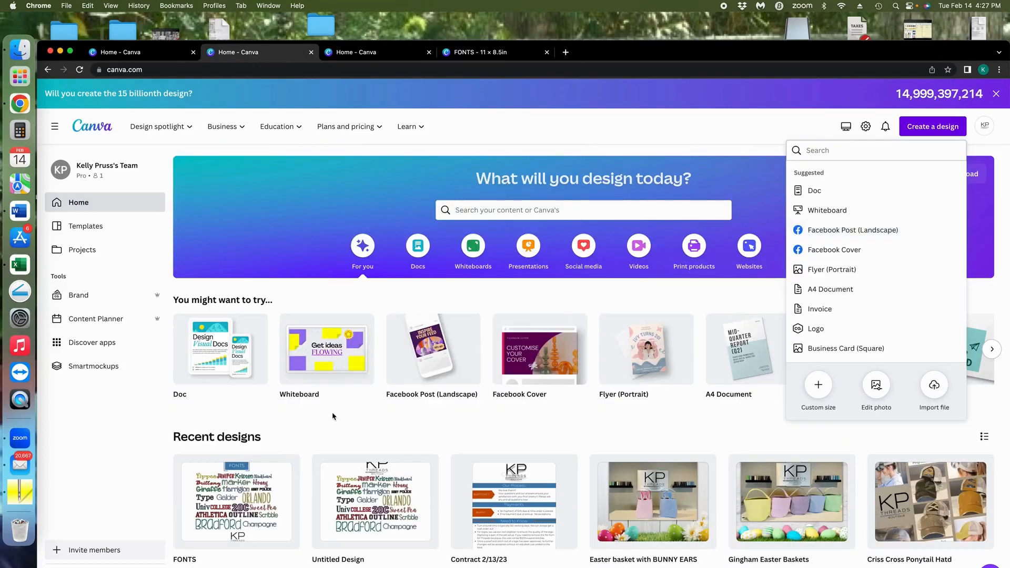
left_click(502, 57)
left_click(411, 62)
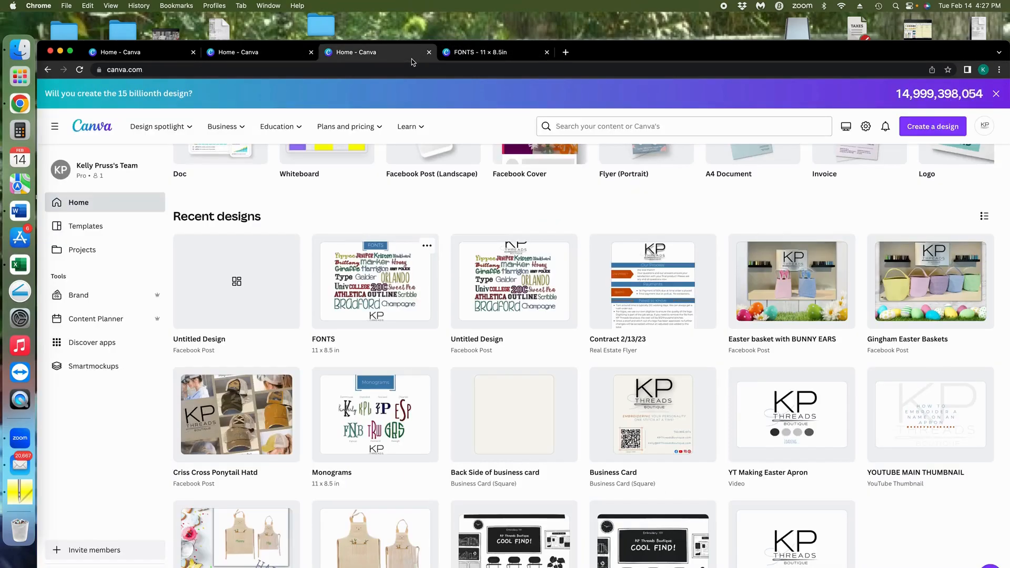
left_click(250, 331)
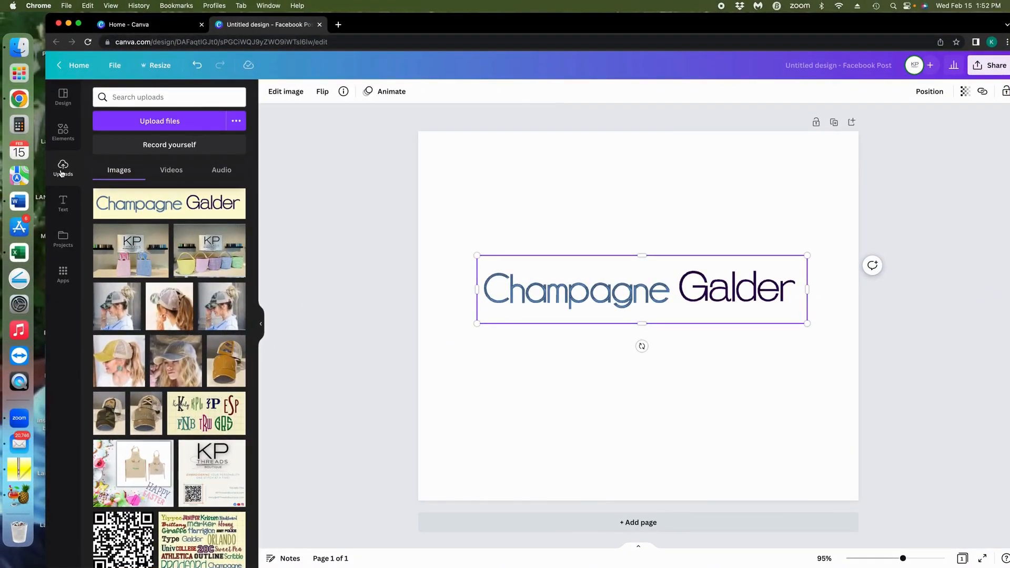
- Insert the KP Threads Boutique logo from the uploads, scaled down and placed below the Champagne Galder lettering
scroll(167, 369, "down", 3)
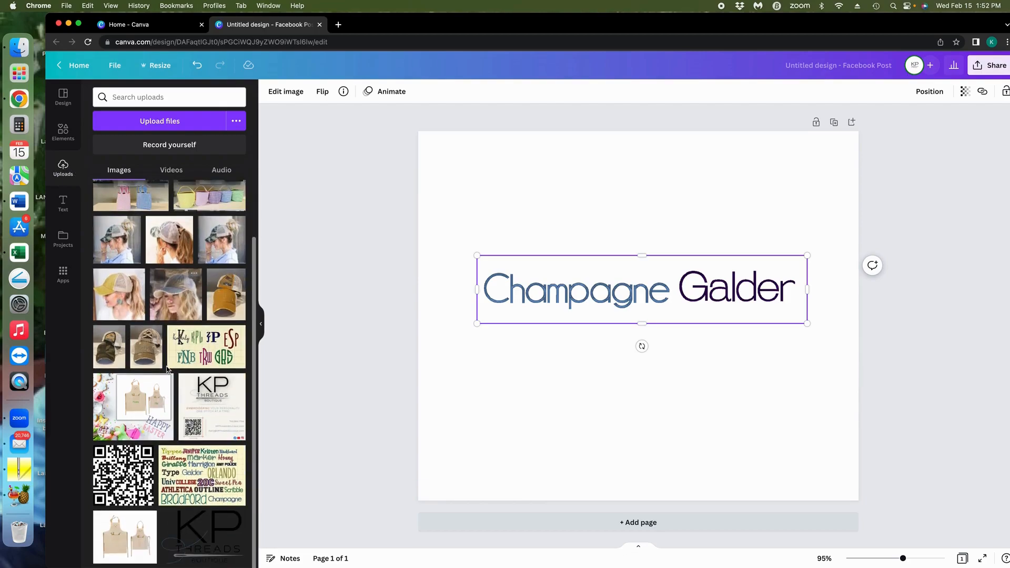
left_click(202, 537)
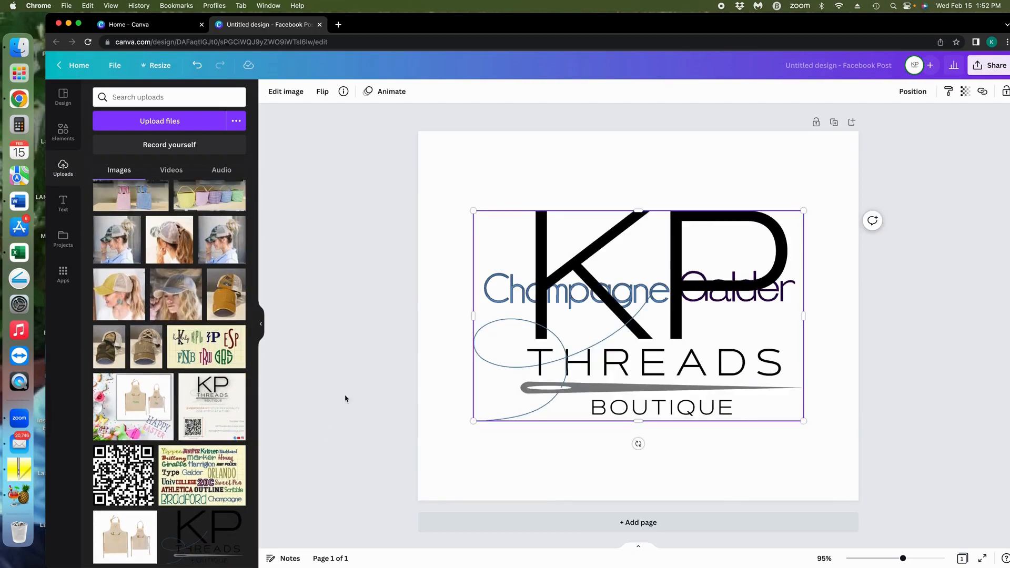
left_click_drag(802, 420, 597, 289)
left_click_drag(551, 235, 654, 395)
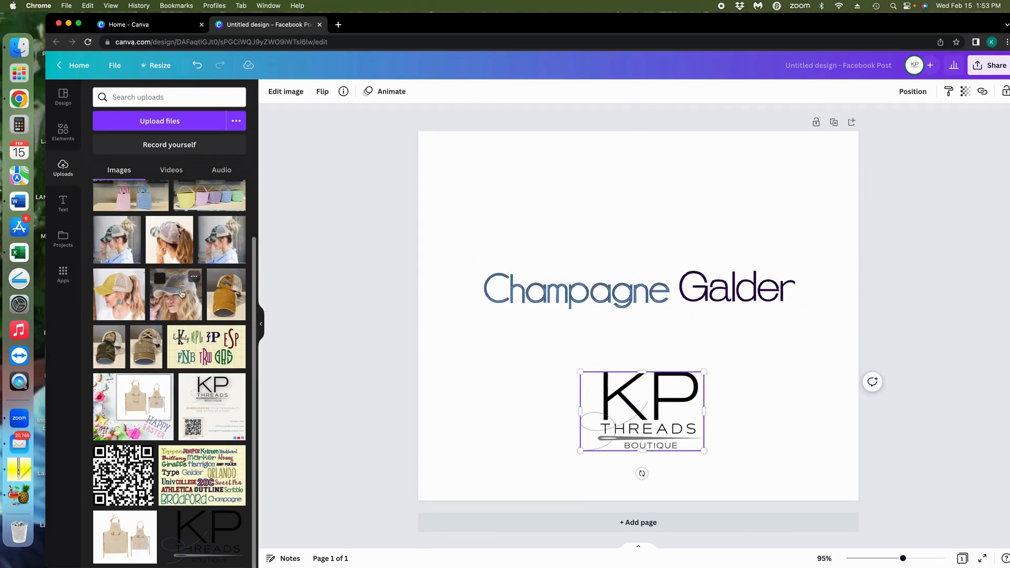
- Add a subheading reading FONT CHART to the page
scroll(181, 293, "up", 3)
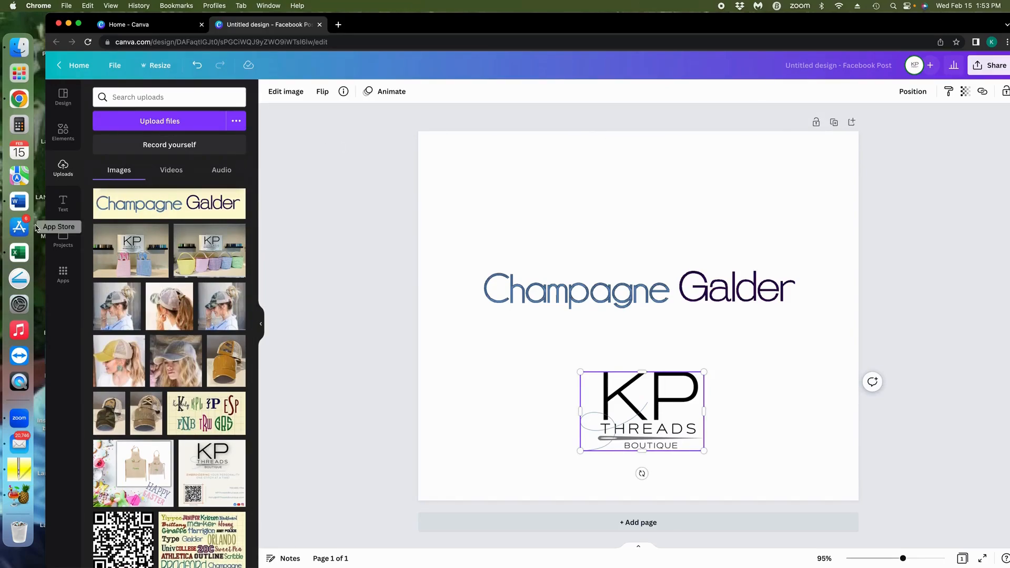
left_click(53, 209)
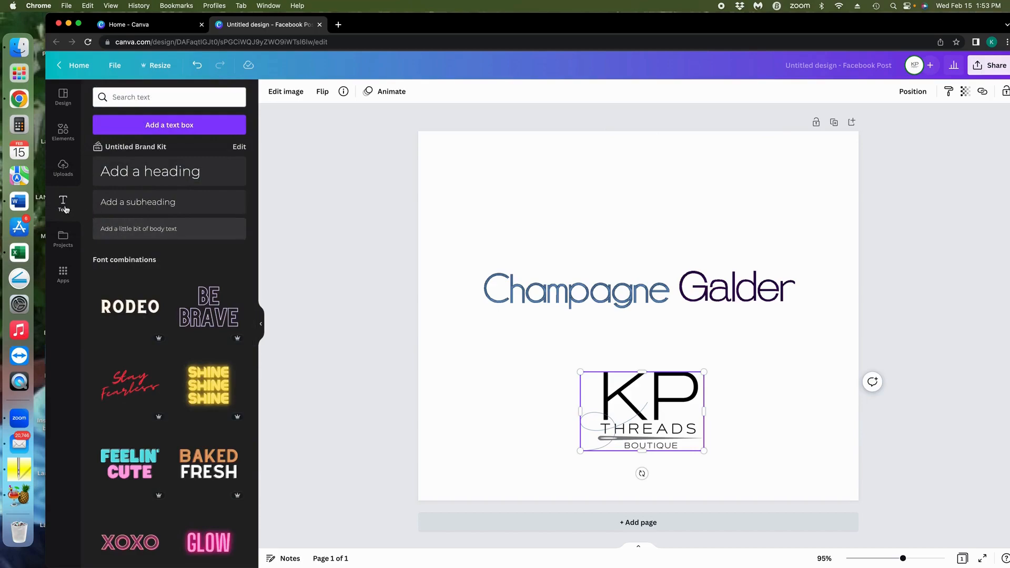
left_click(166, 208)
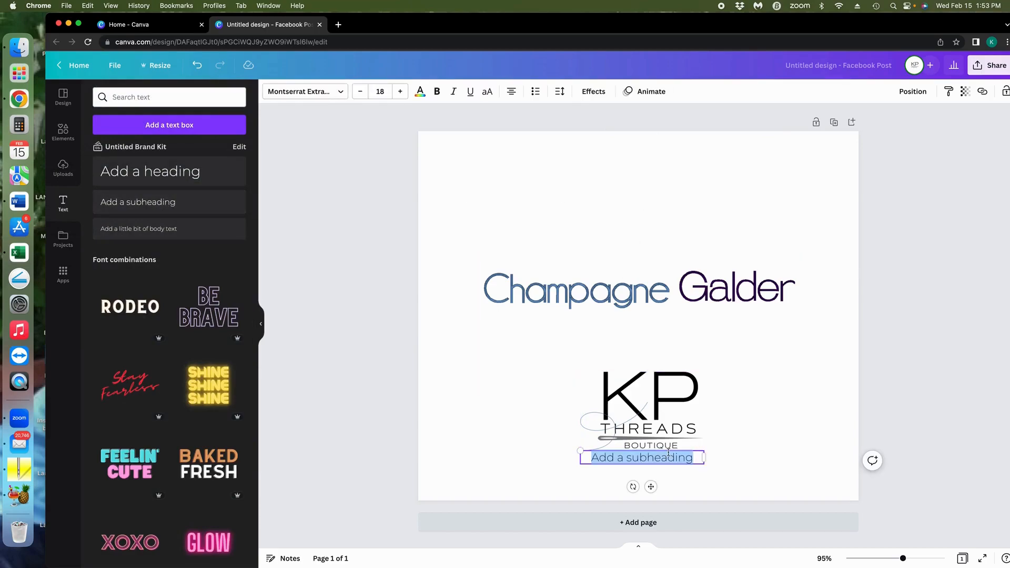
type("FONT CHART")
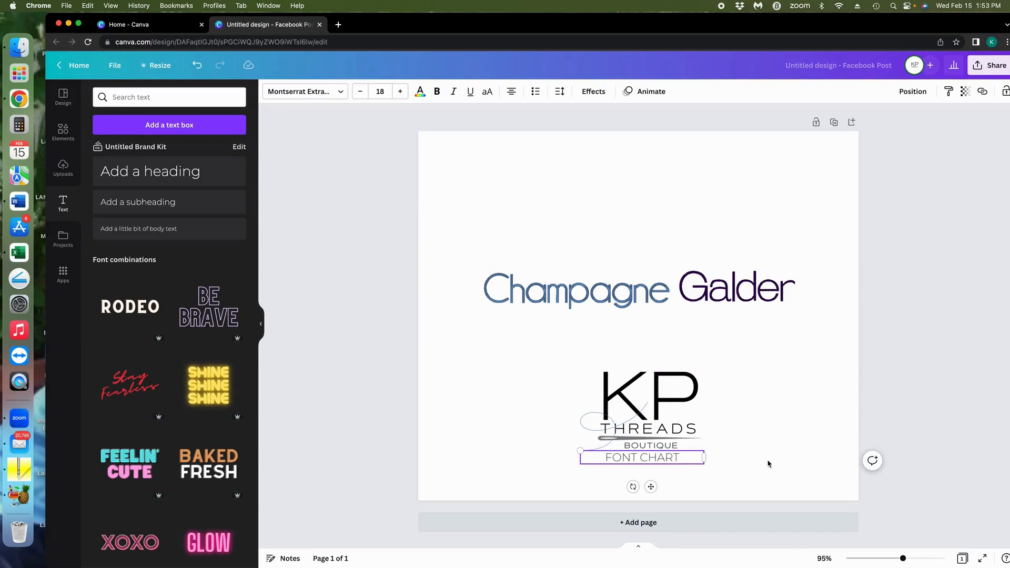
- Move the FONT CHART text above the Champagne Galder lettering, near the page's upper edge, and apply the Shadow text effect to it
left_click(805, 480)
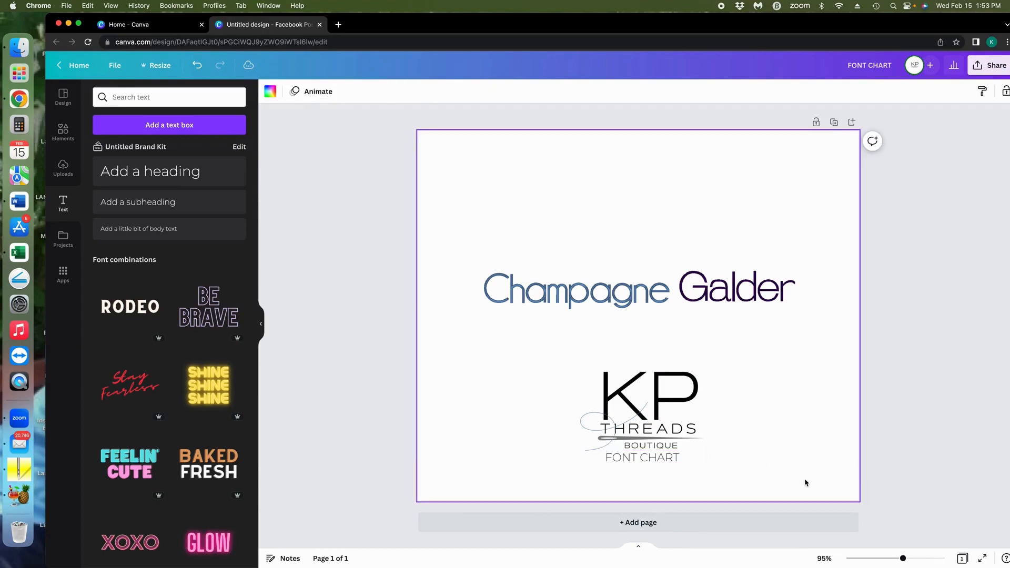
left_click_drag(661, 462, 660, 179)
left_click(419, 92)
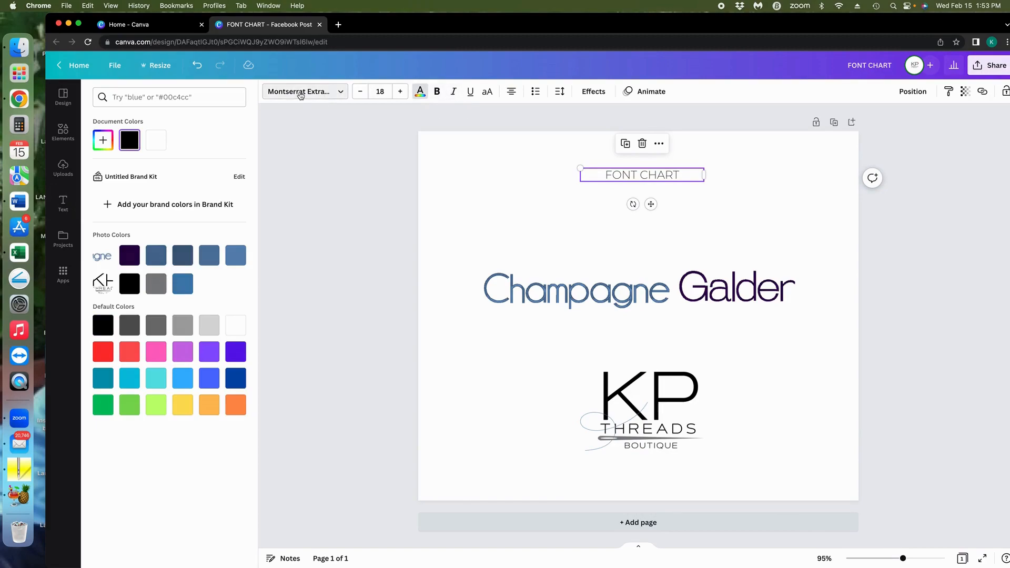
left_click(592, 92)
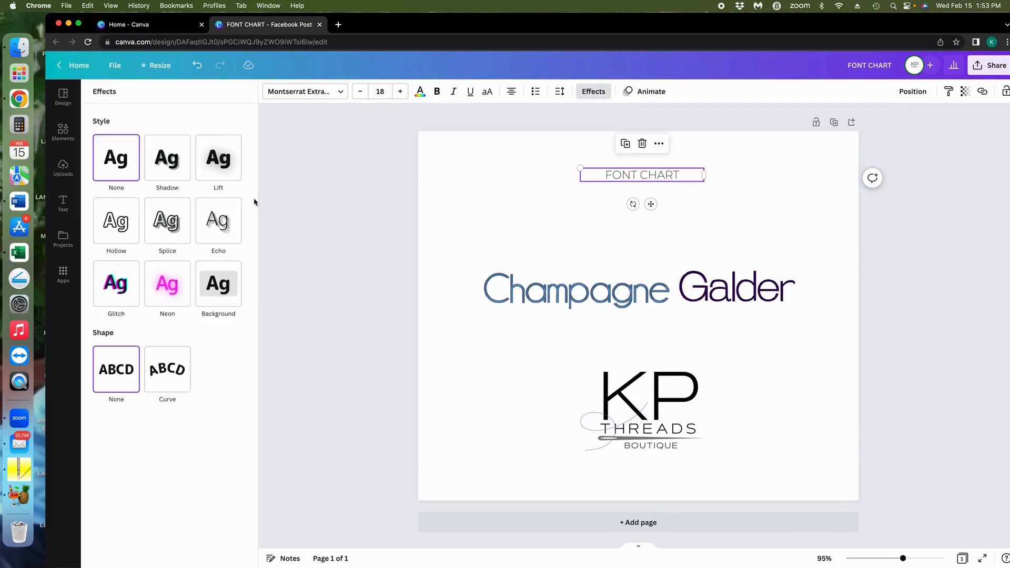
left_click(170, 168)
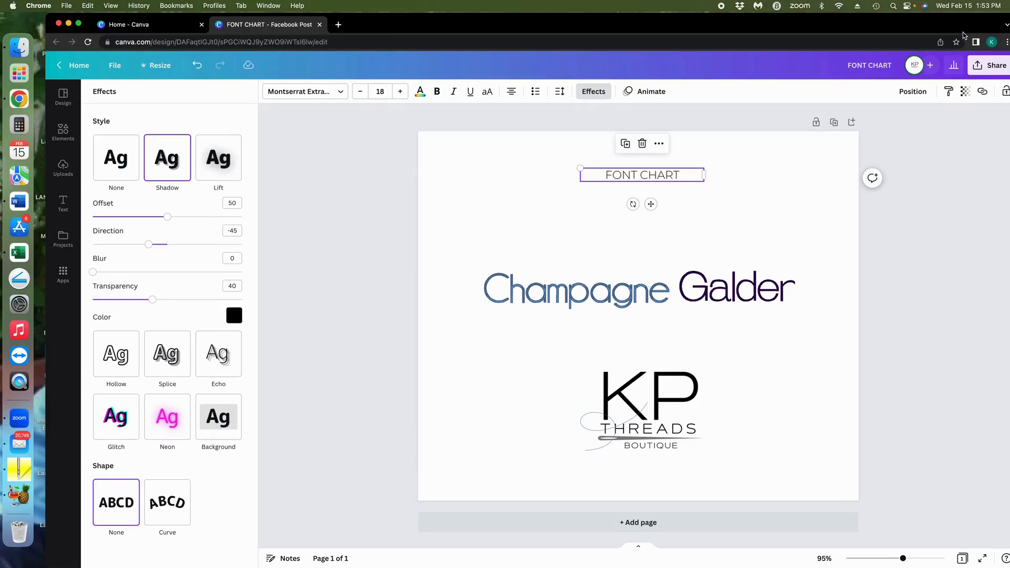
- Download the FONT CHART design as a PNG and open the downloaded file to view it
left_click_drag(974, 20, 945, 22)
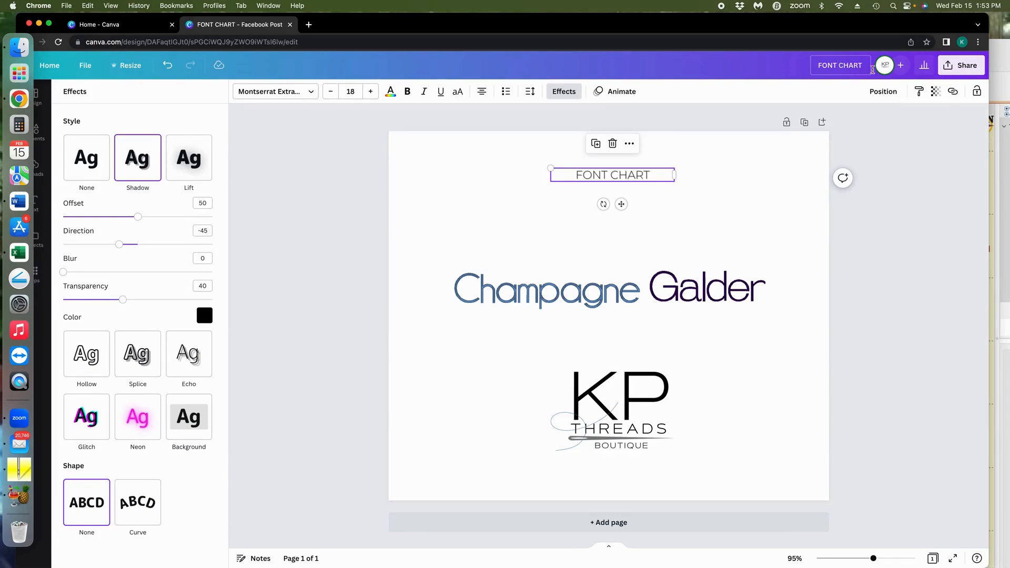
left_click(962, 69)
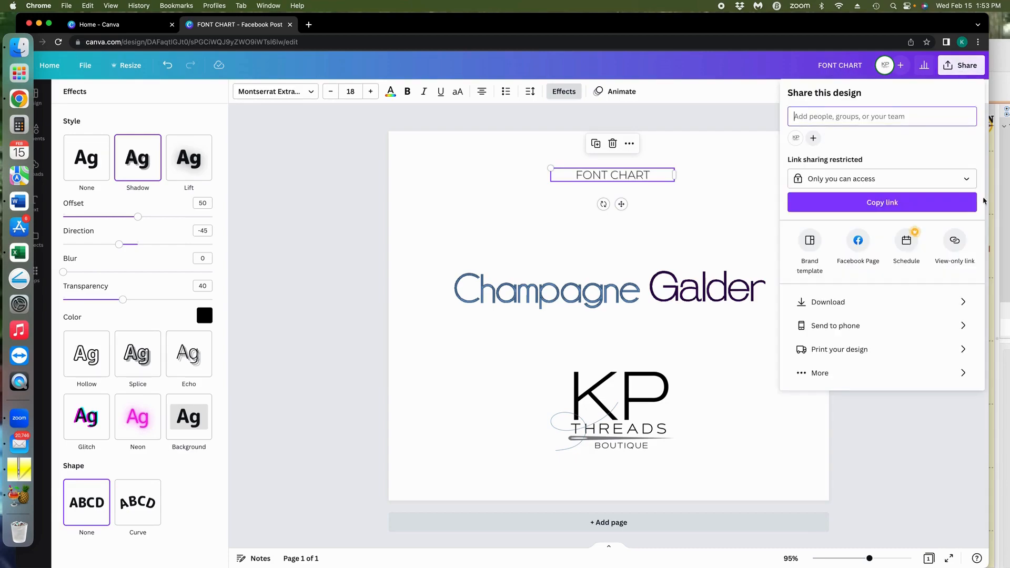
left_click(839, 302)
left_click(859, 263)
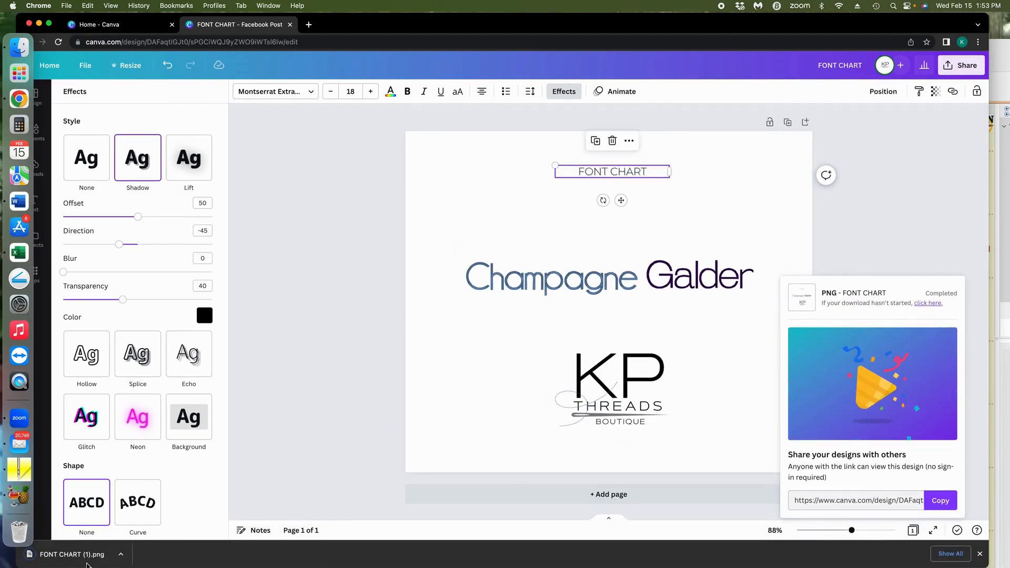
left_click(87, 562)
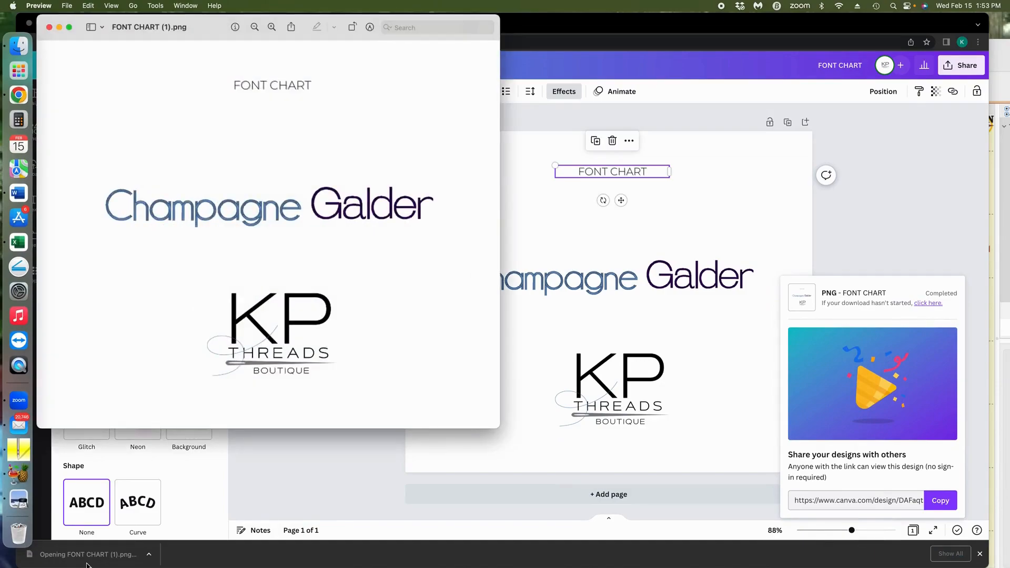